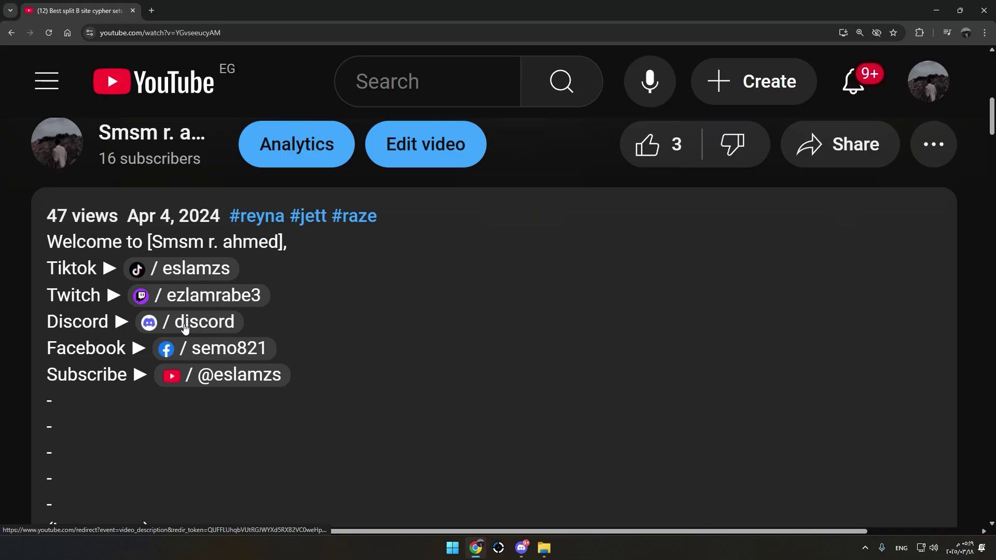
Follow the YouTube description's Discord invite to the Cryptic Abyss #r-e-p-o channel.
click(198, 325)
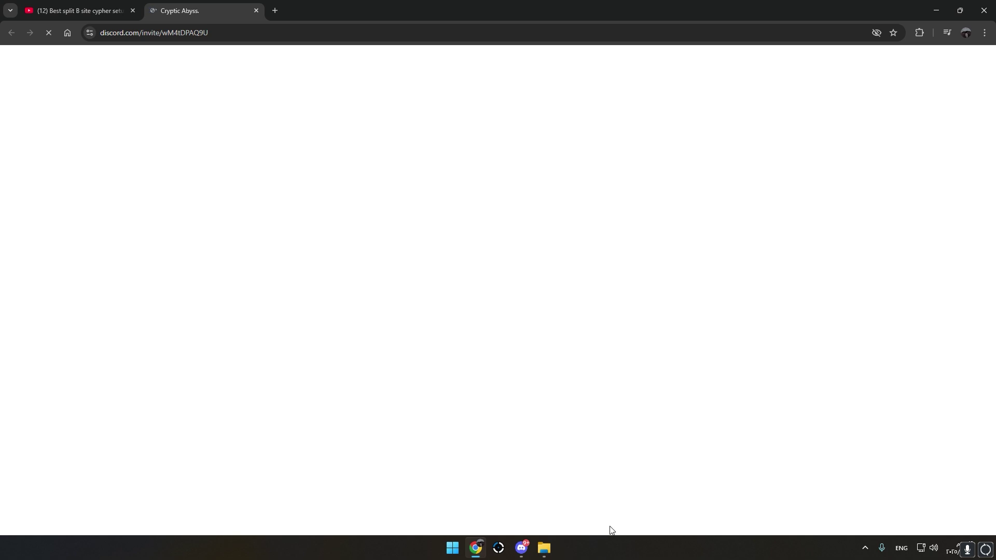
click(523, 548)
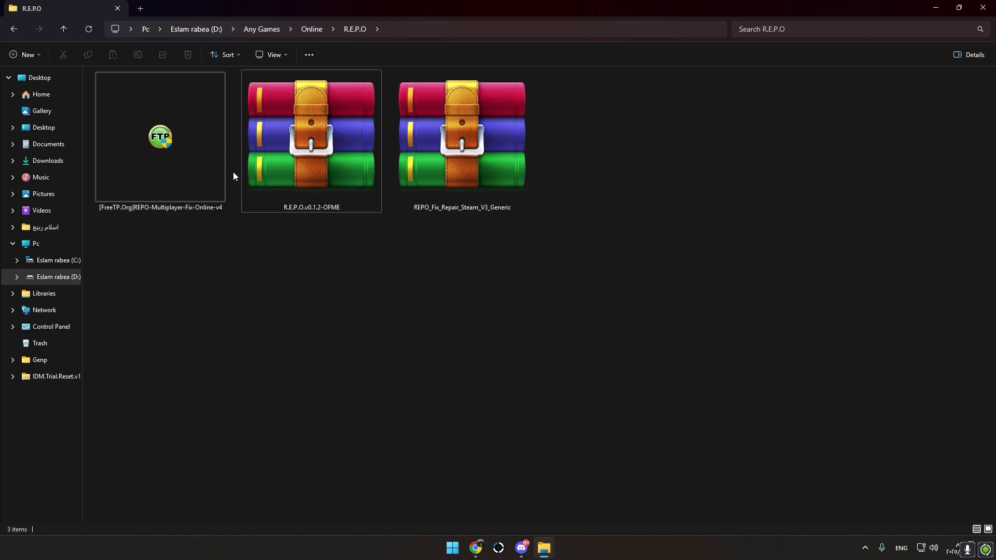
Extract R.E.P.O.v0.1.2-OFME here with WinRAR, using the archive password copied from Discord.
click(301, 190)
right_click(300, 189)
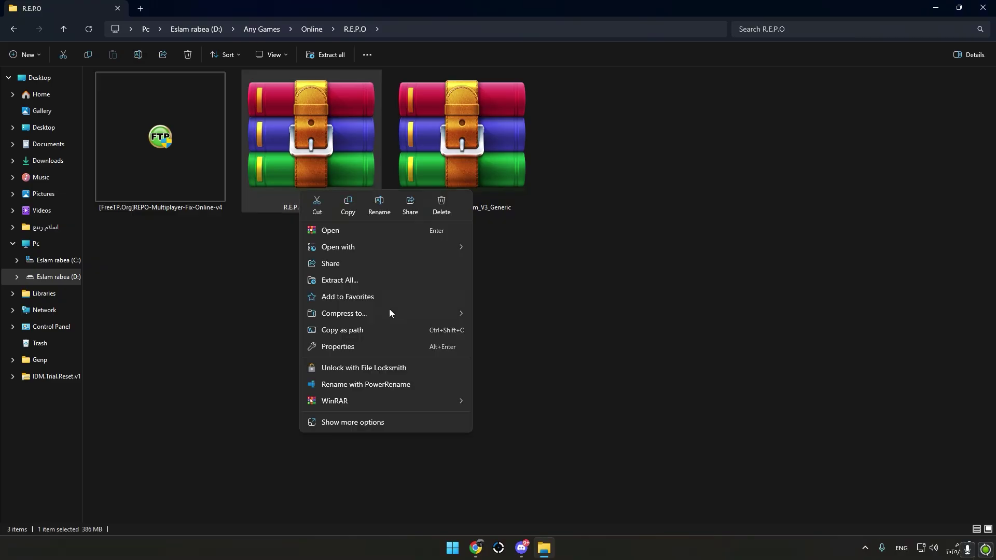
mouse_move(386, 406)
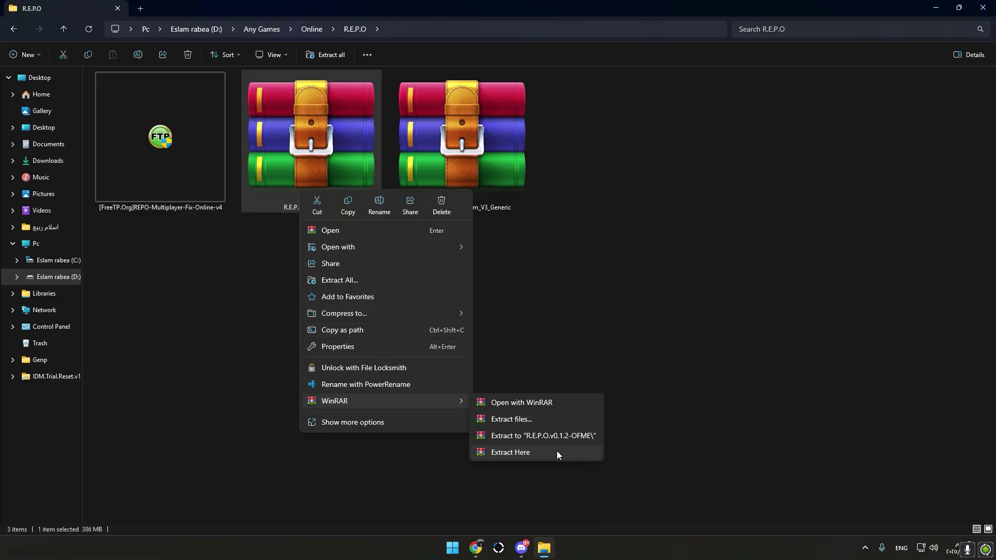
click(537, 452)
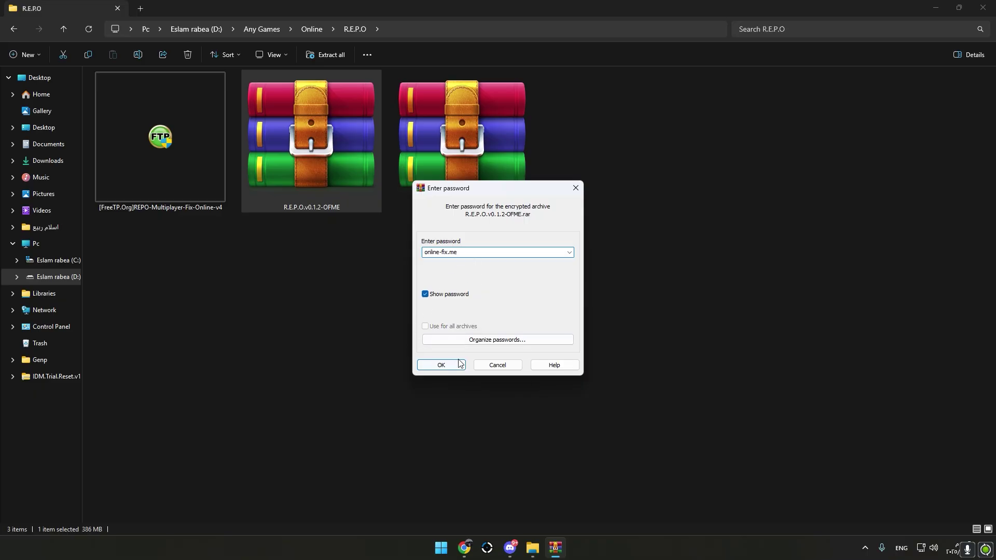
click(511, 547)
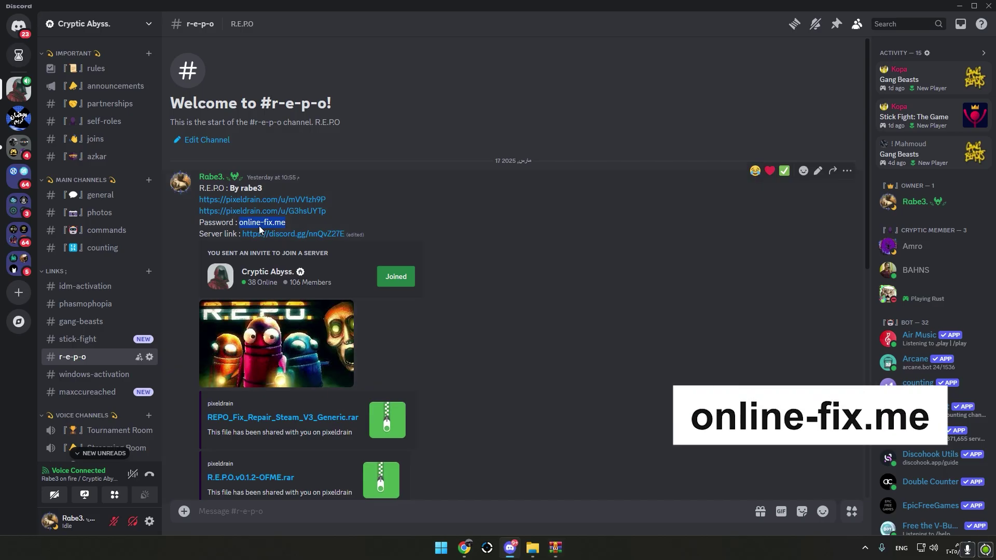
click(556, 549)
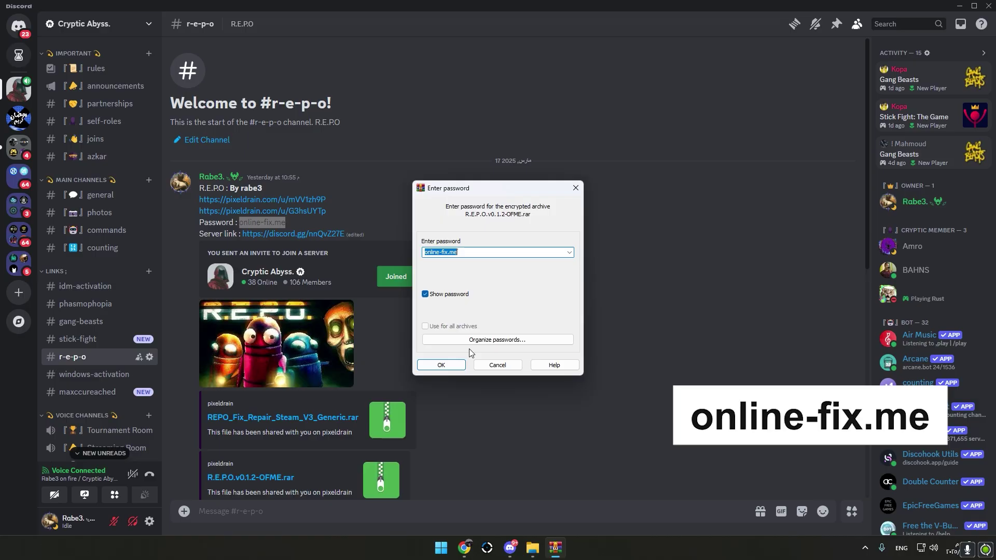
click(441, 365)
click(511, 547)
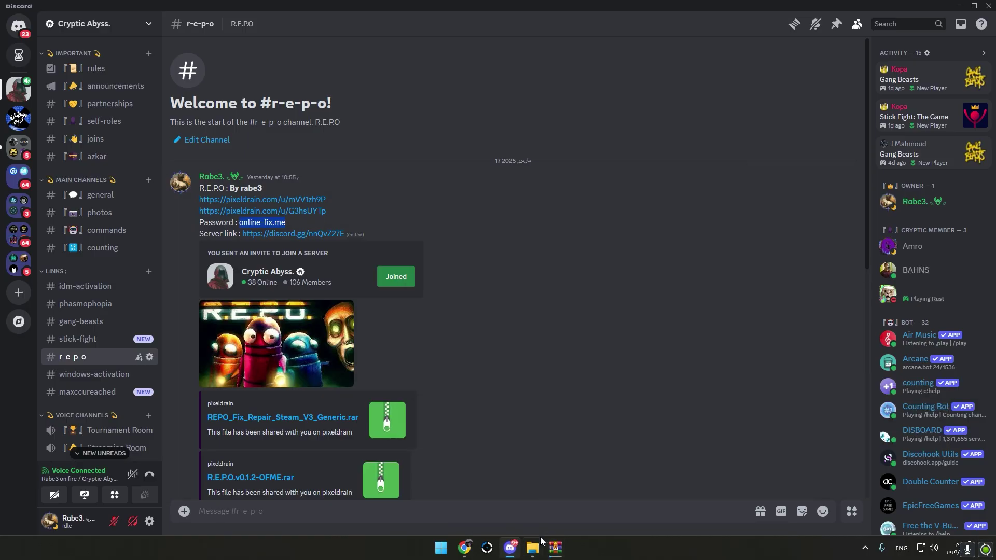
click(537, 545)
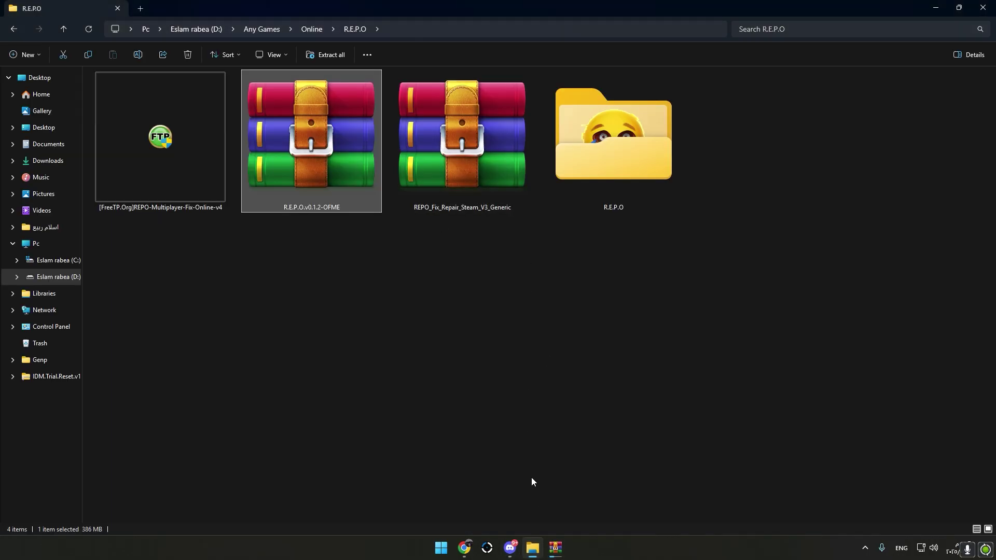
click(555, 548)
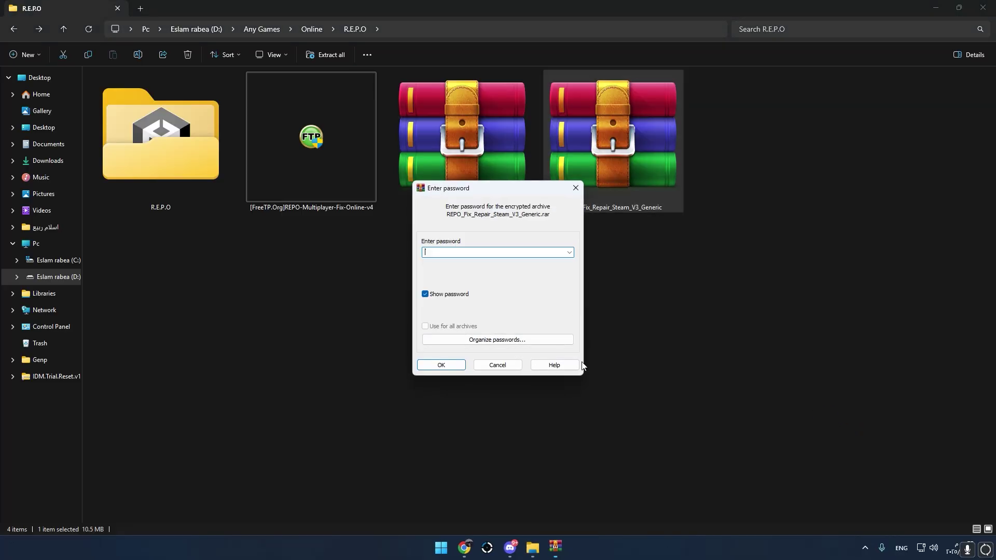
Confirm the password to extract the REPO_Fix_Repair_Steam_V3_Generic fix files.
click(460, 366)
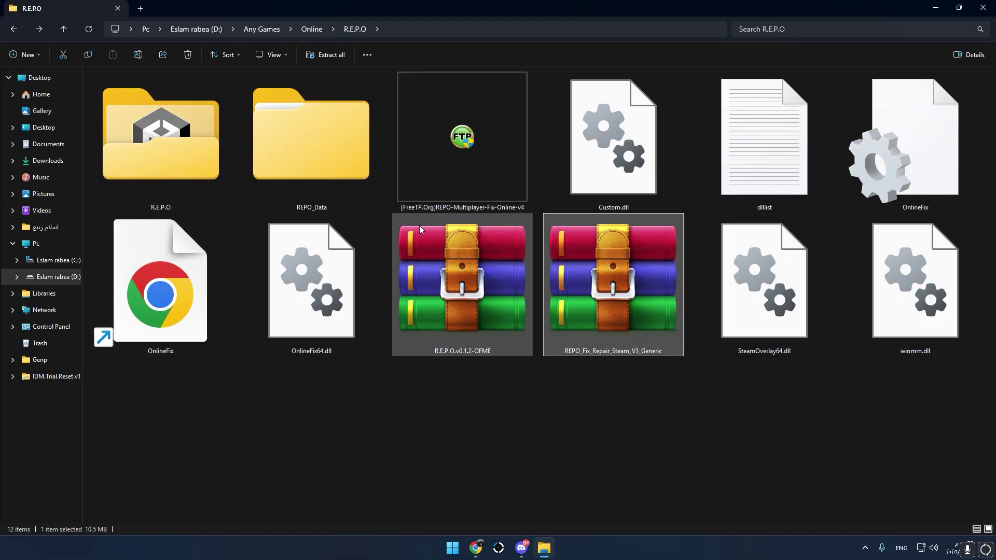
Select only the eight fix files and move them into R.E.P.O, replacing existing files.
key(ctrl+a)
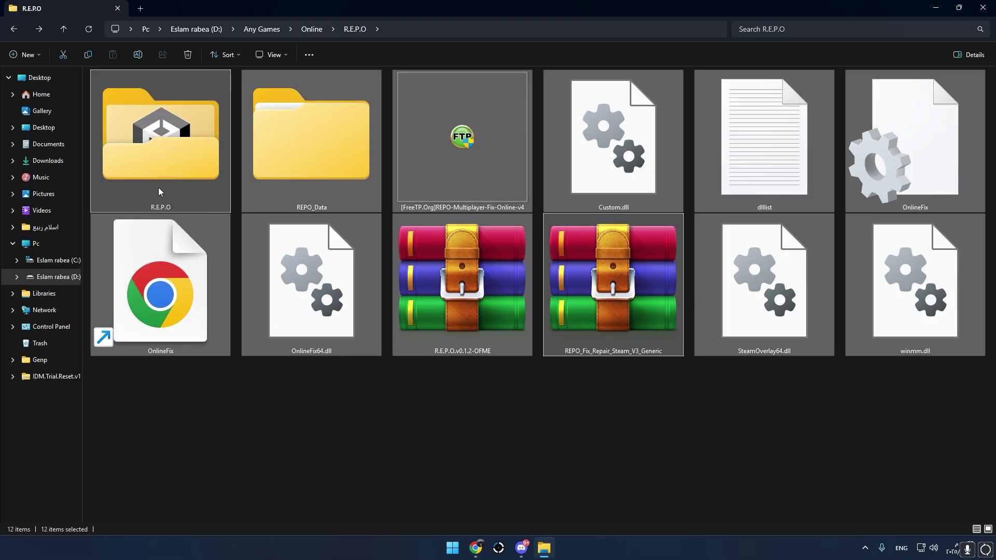
ctrl+click(187, 172)
ctrl+click(482, 196)
ctrl+click(675, 308)
ctrl+click(467, 301)
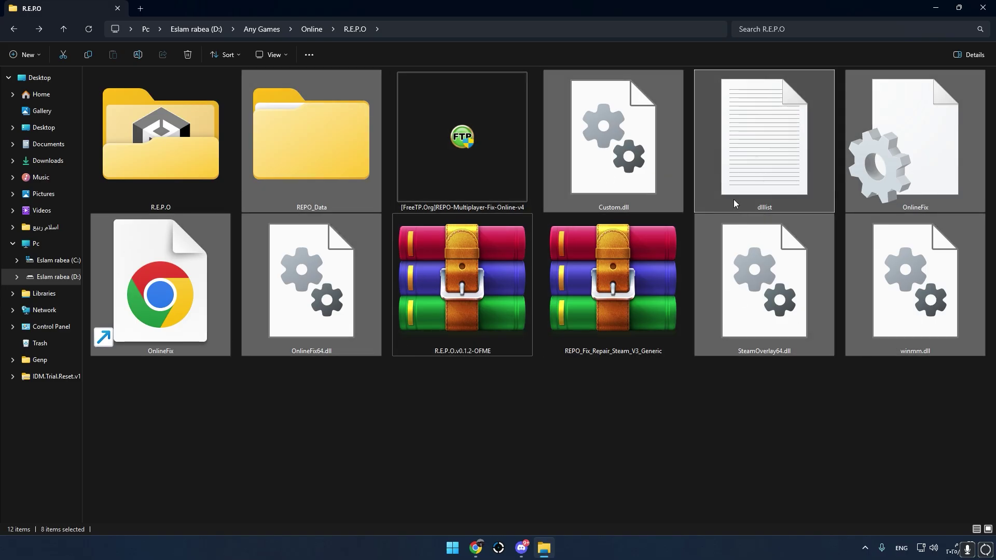
drag(657, 174, 179, 154)
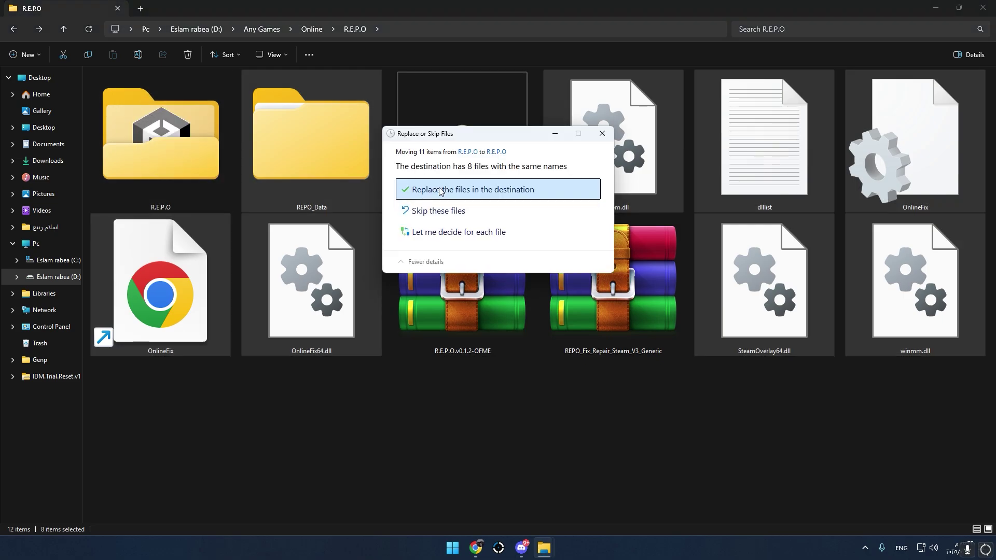
click(440, 191)
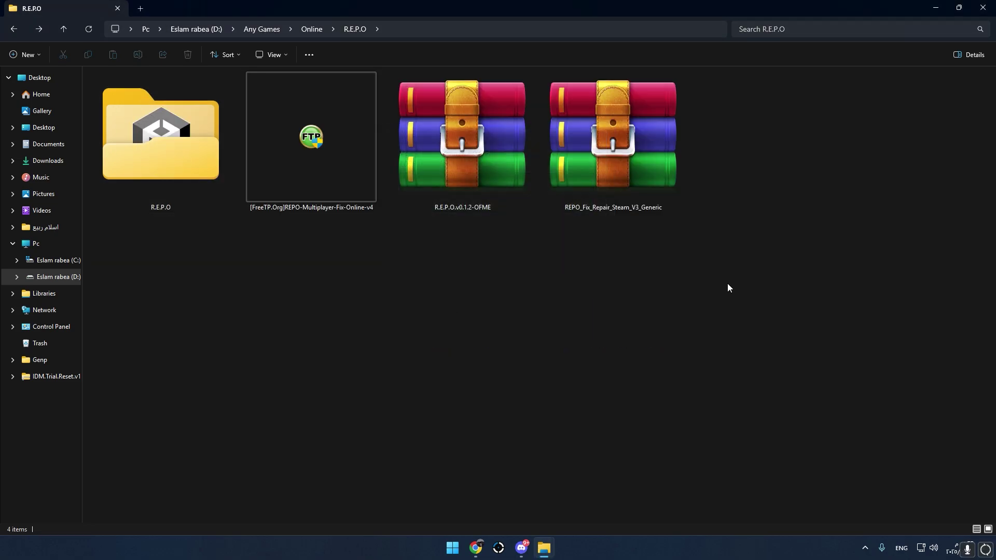
drag(731, 316, 345, 280)
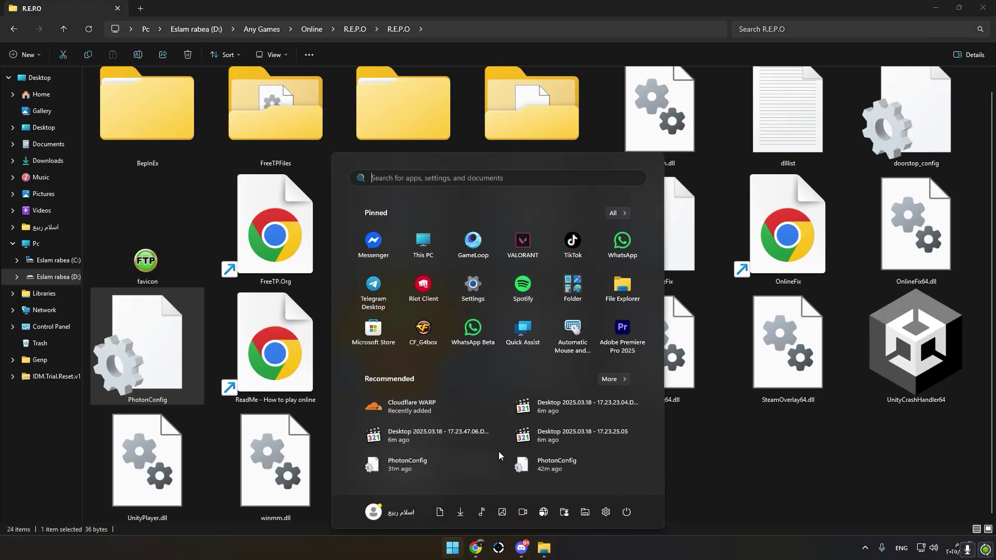
Launch Steam and add R.E.P.O\R.E.P.O\REPO.exe to the library as a non-Steam game.
text(s)
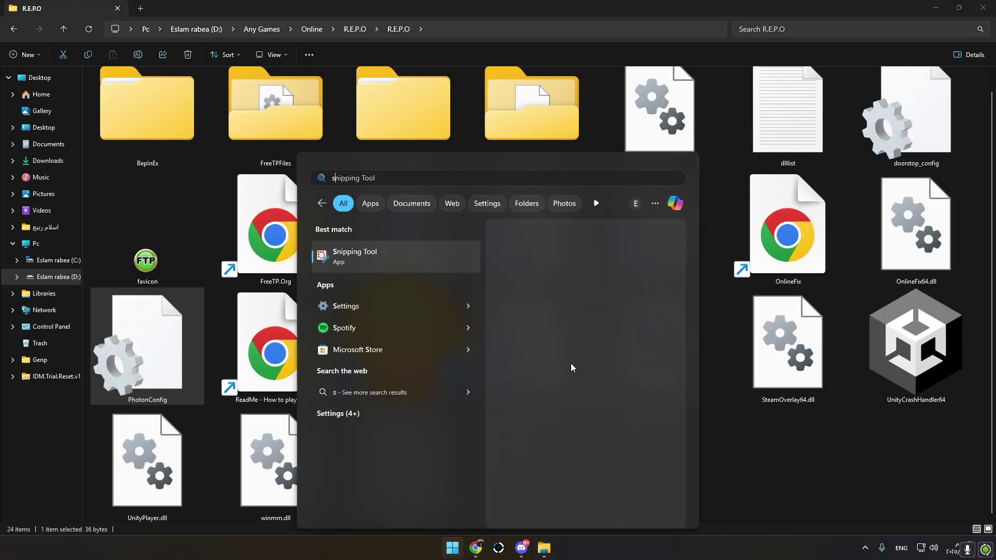
text(team)
key(Return)
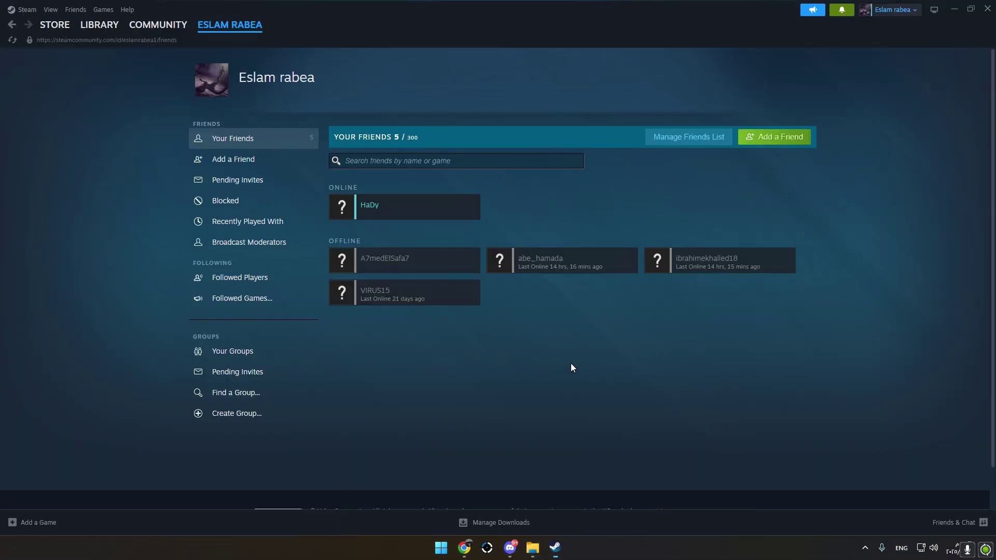
click(52, 525)
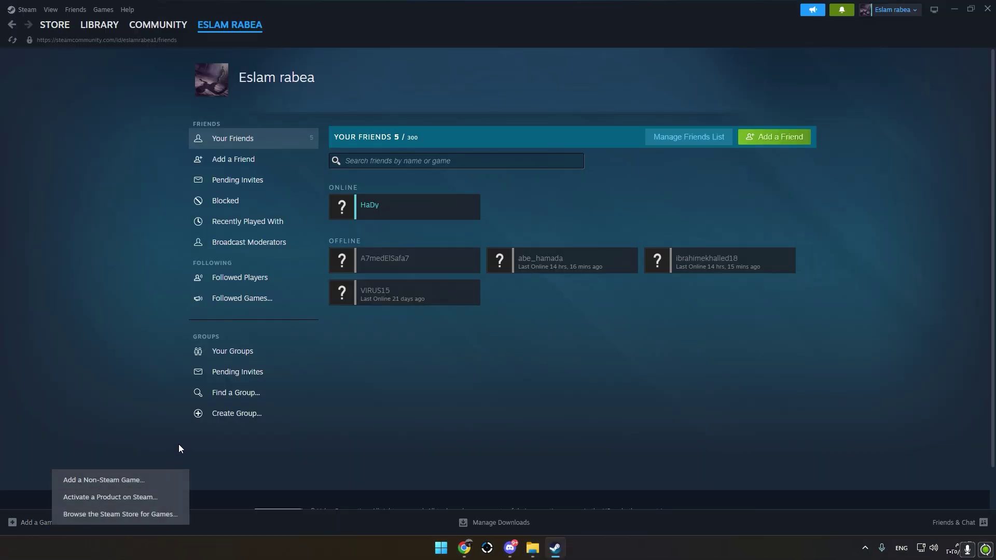
click(167, 476)
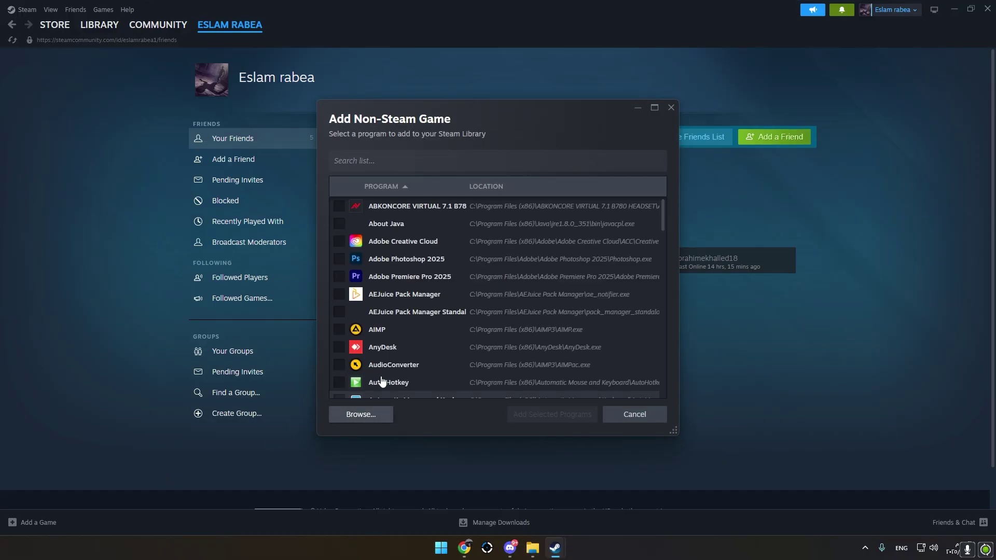
click(360, 414)
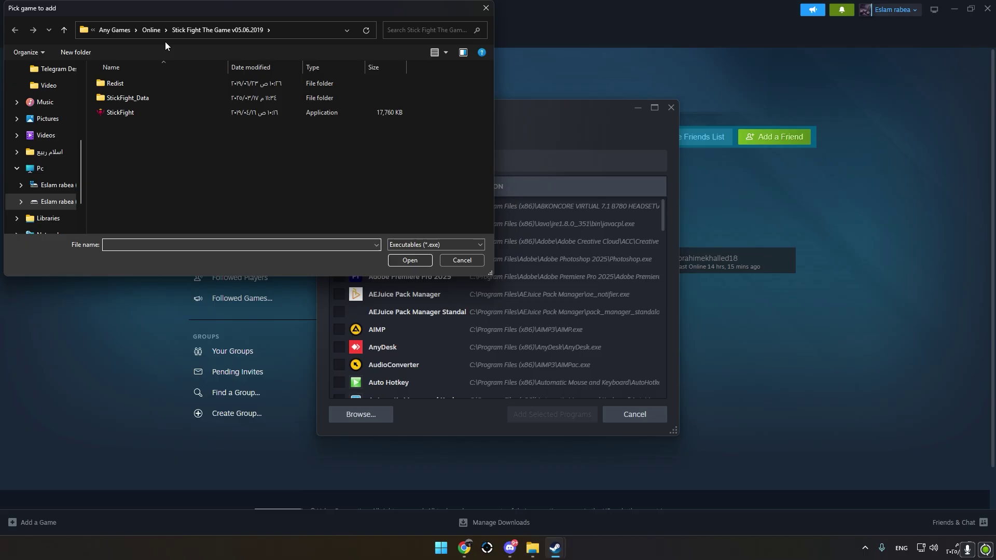
click(144, 30)
double_click(161, 150)
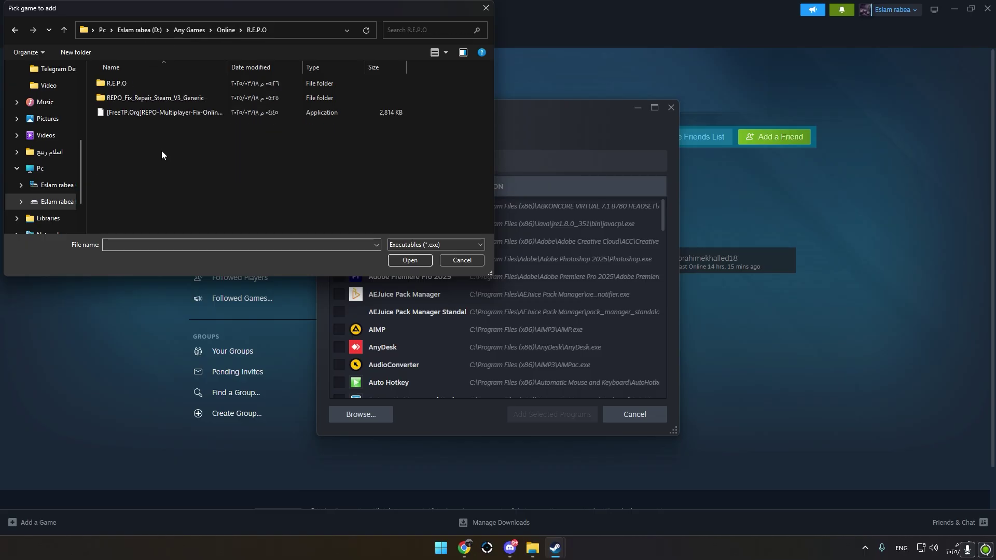
double_click(123, 87)
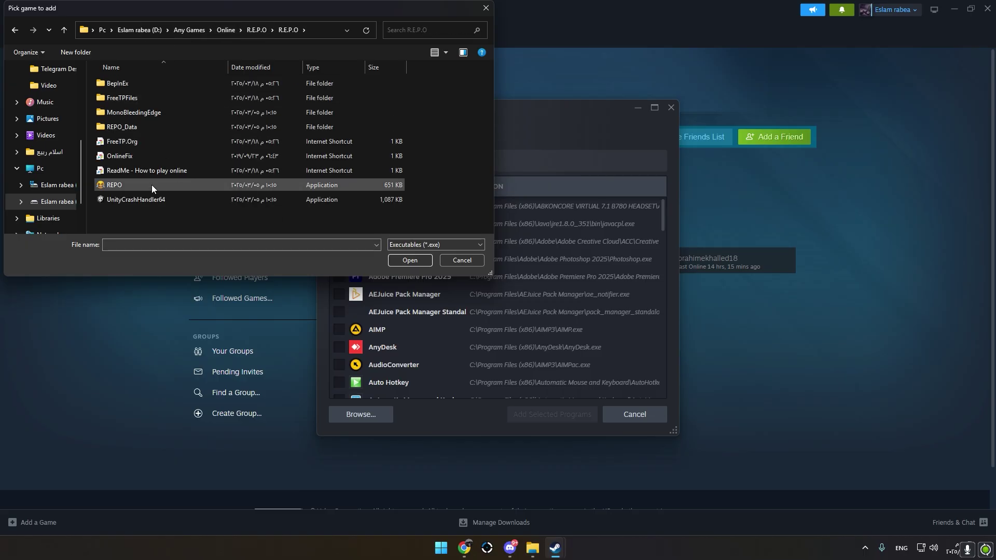
double_click(152, 185)
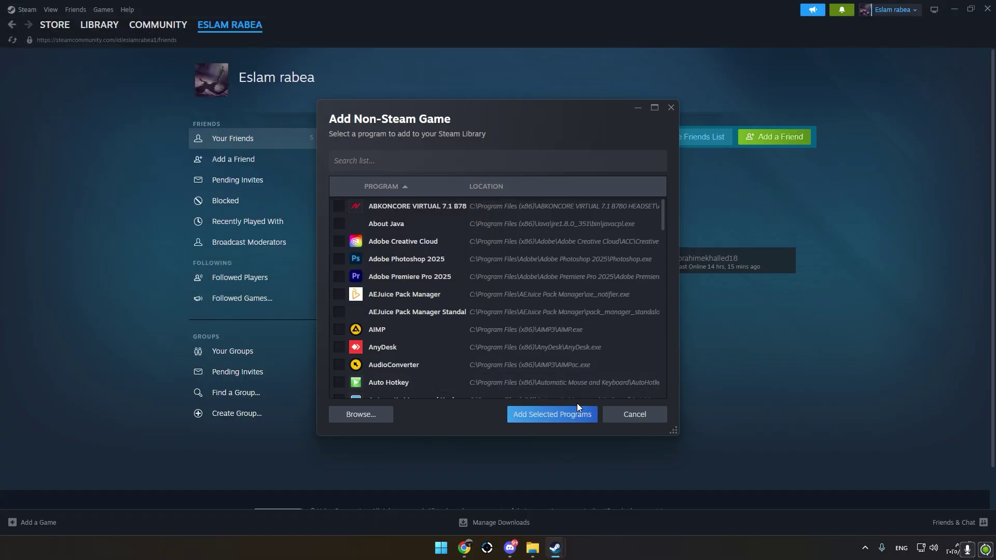
click(559, 412)
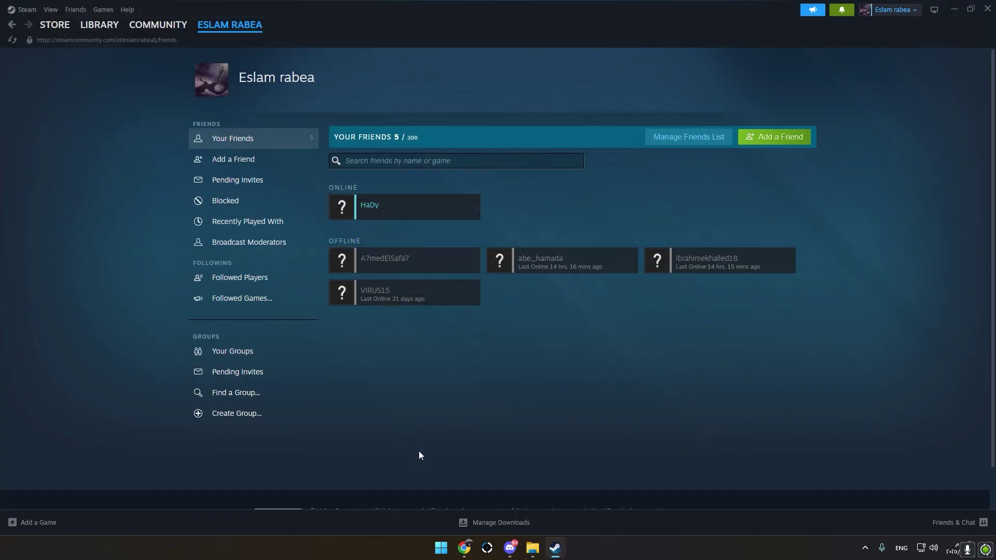
click(535, 556)
Launch REPO and host a new saved game, confirming both prompts.
double_click(373, 351)
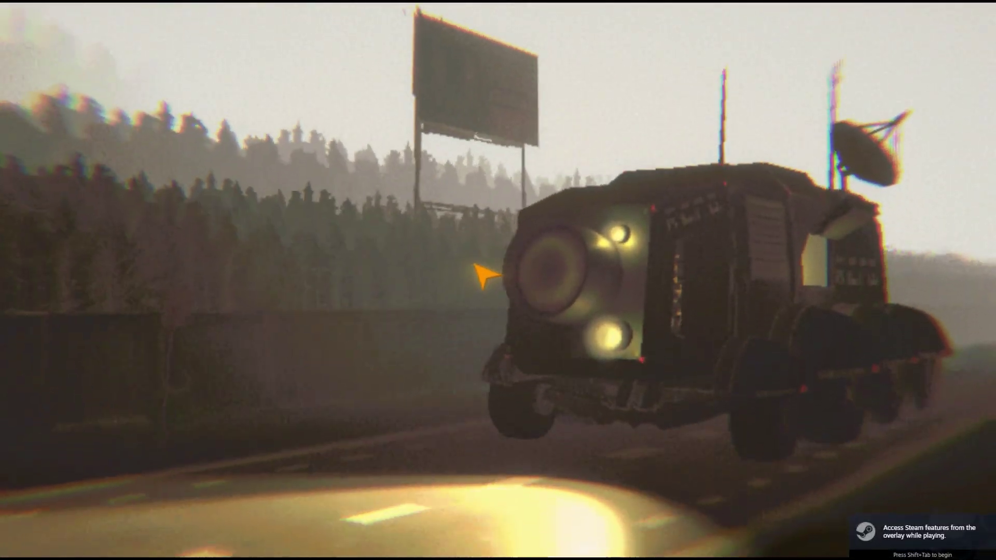
click(118, 235)
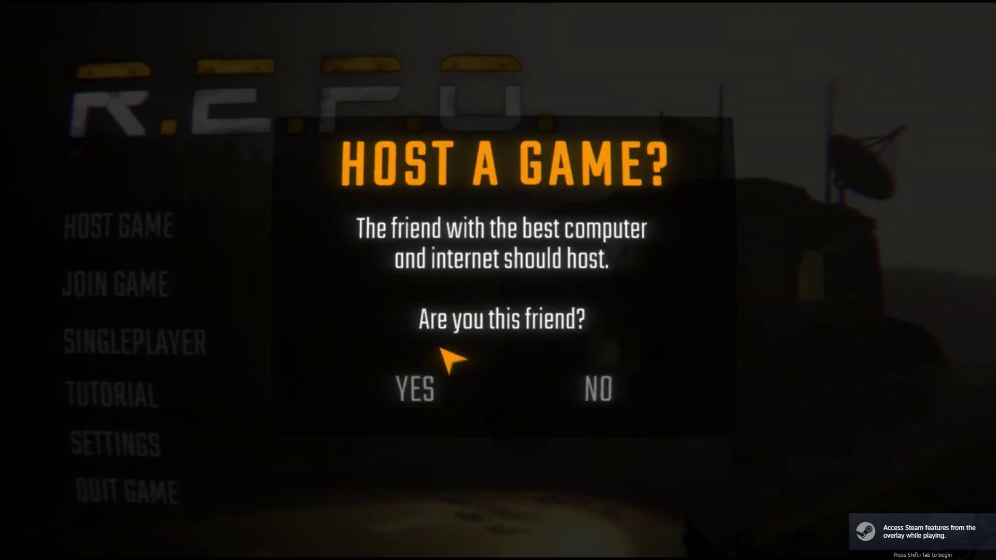
click(418, 389)
click(162, 167)
click(415, 389)
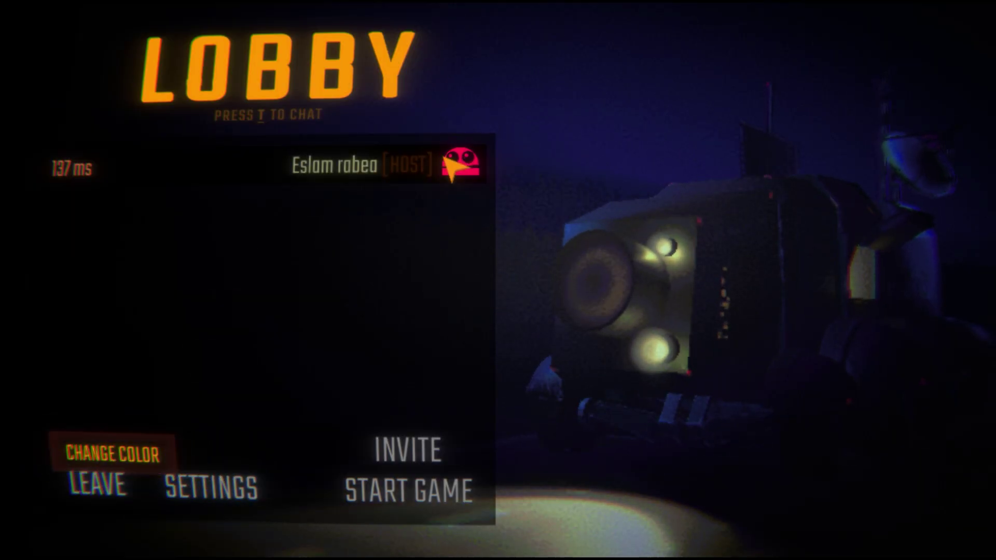
click(159, 453)
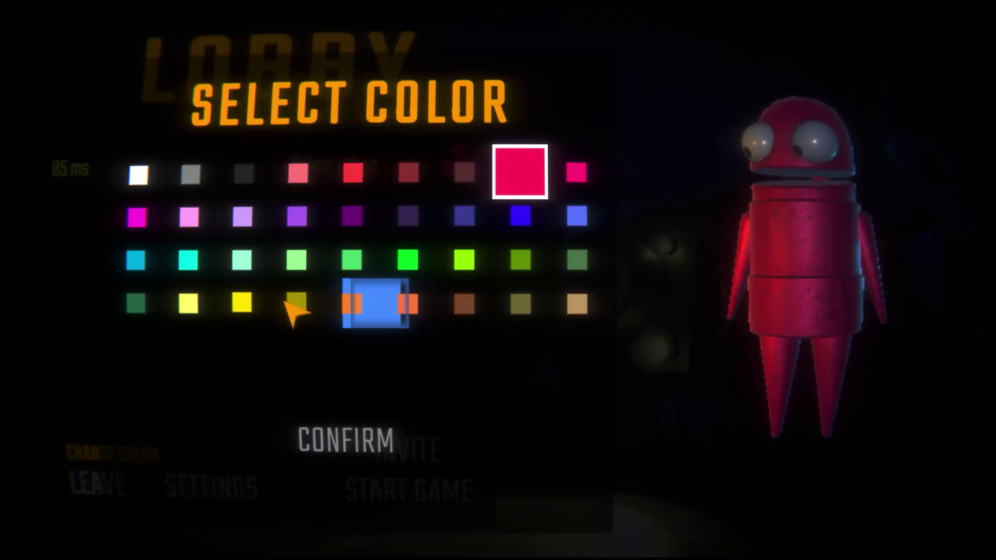
click(351, 440)
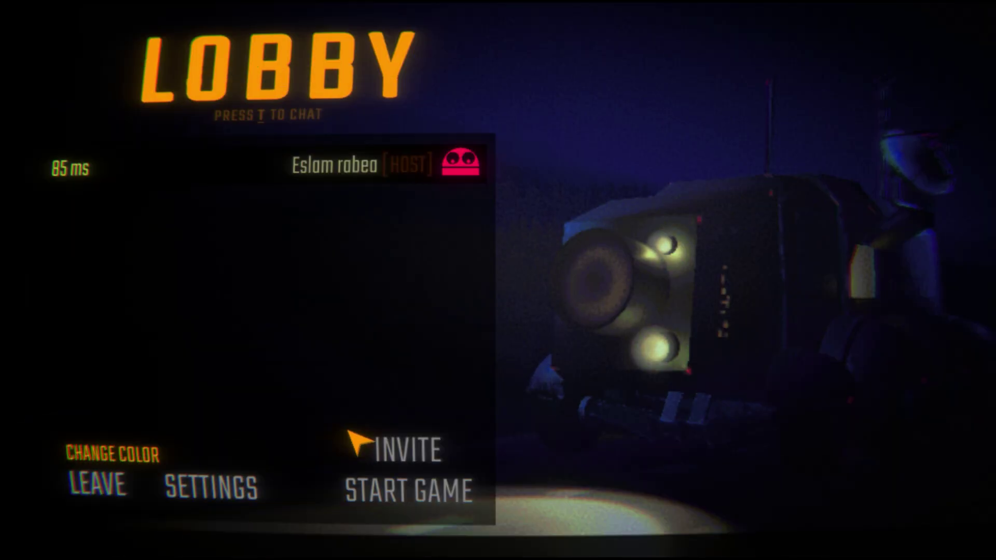
click(404, 458)
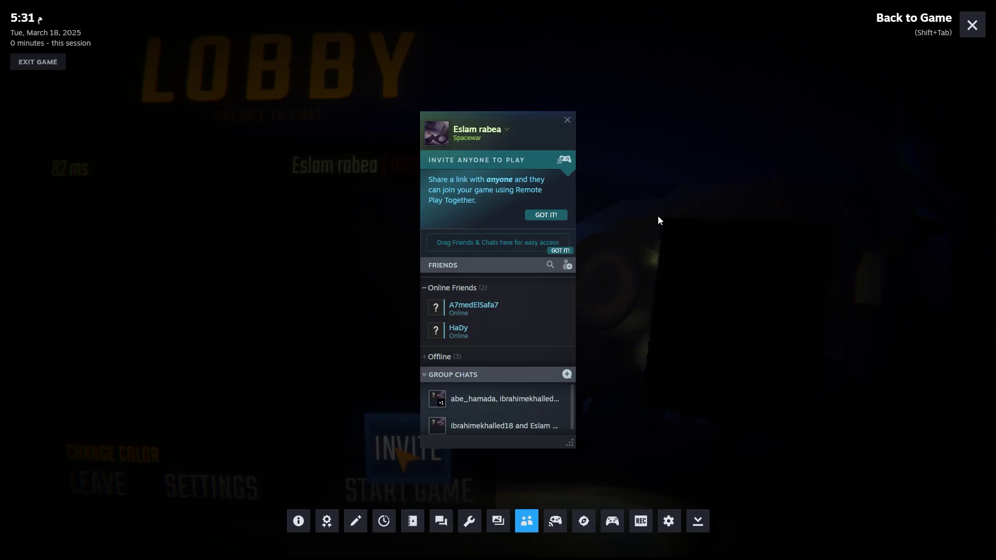
click(973, 25)
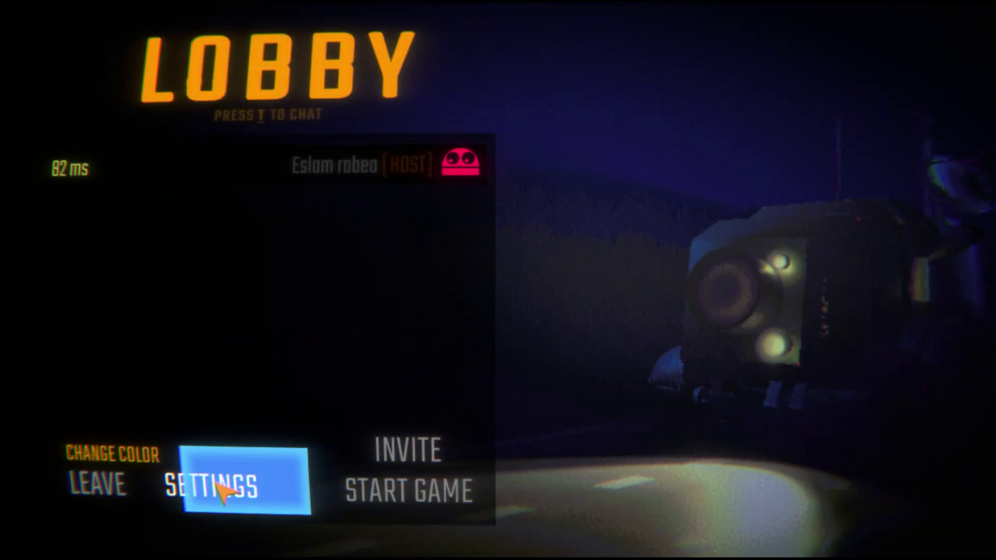
click(224, 487)
click(214, 305)
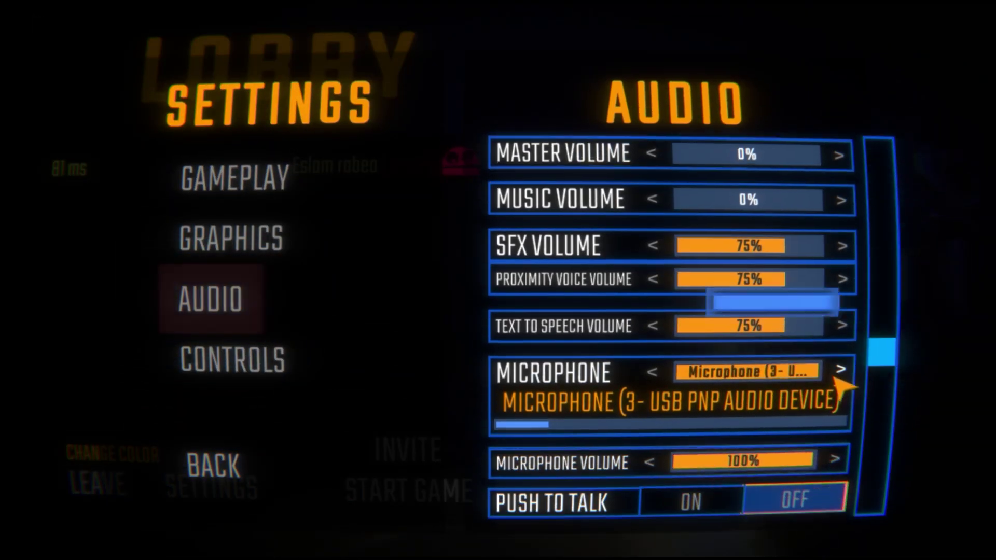
scroll(701, 426, down, 2)
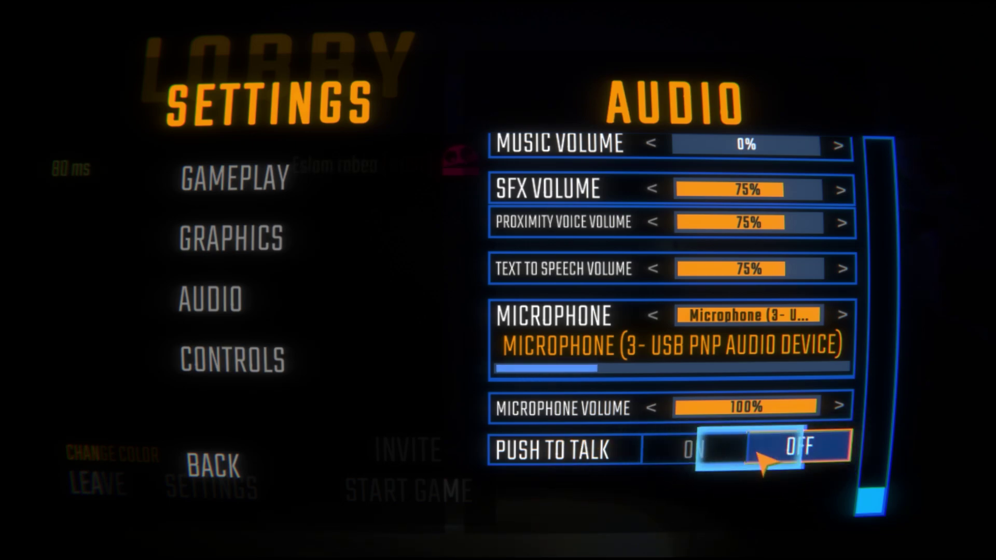
click(228, 470)
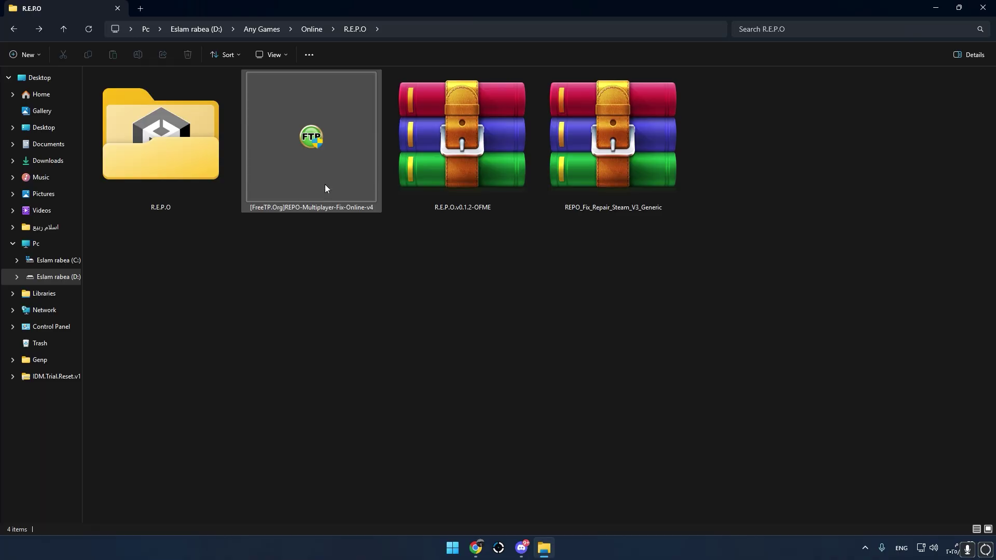
Run the [FreeTP.Org]REPO-Multiplayer-Fix-Online-v4 installer as administrator with English as the language.
double_click(324, 184)
click(482, 369)
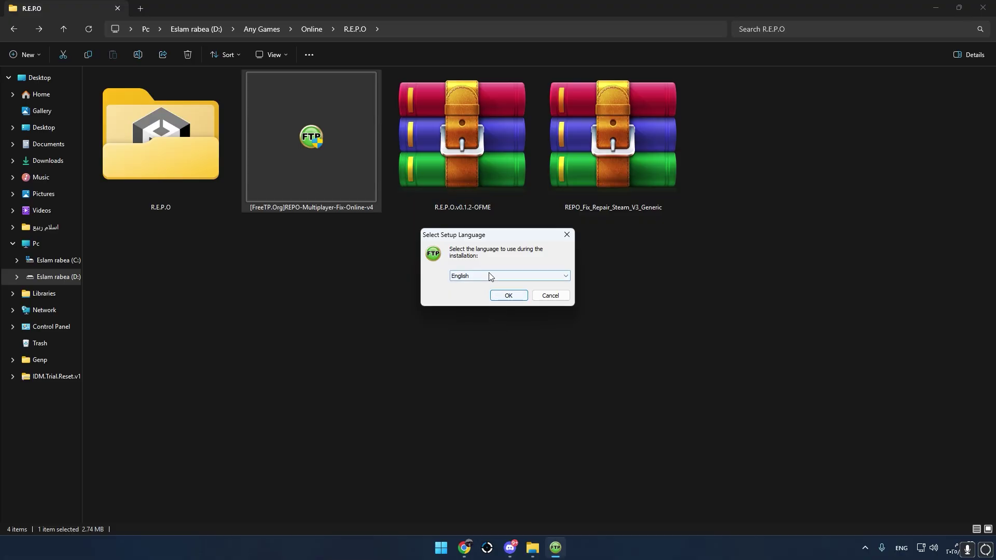
click(508, 296)
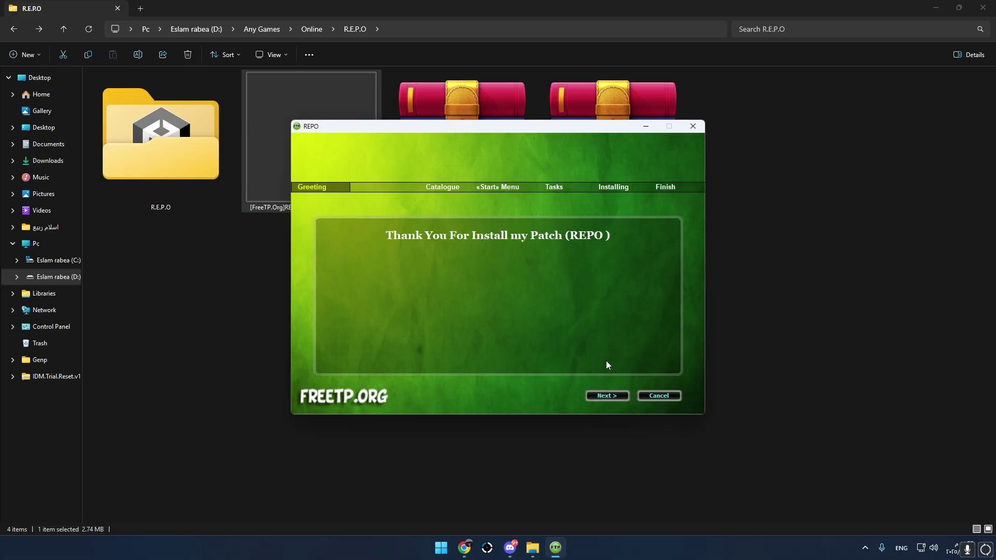
Set the patch destination folder to D:\Any Games\Online\R.E.P.O\R.E.P.O.
click(630, 397)
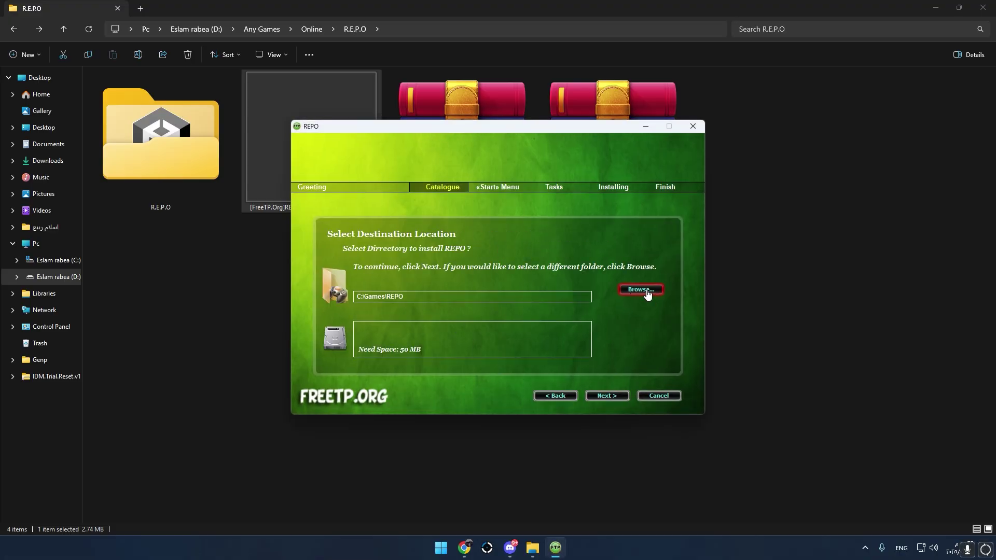
click(633, 294)
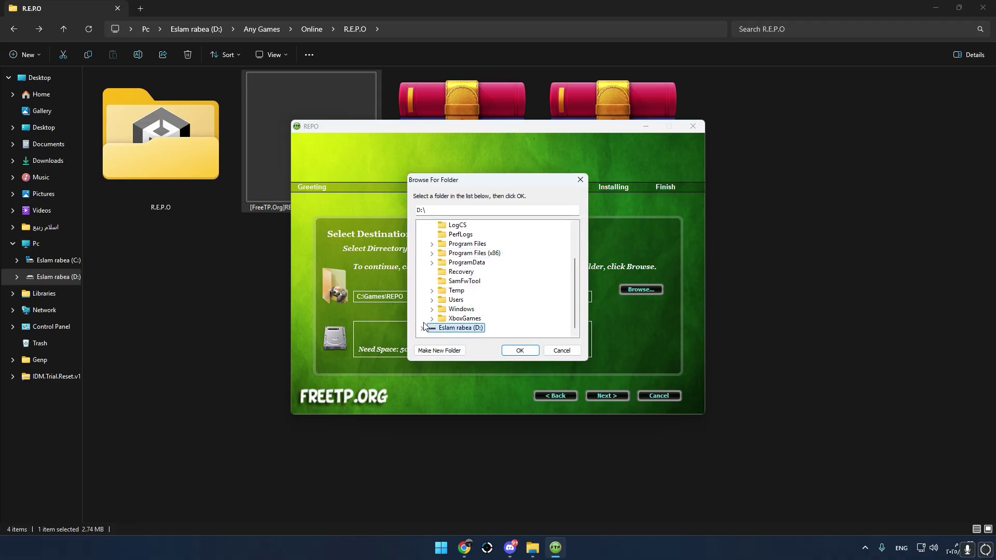
click(423, 327)
scroll(462, 261, up, 1)
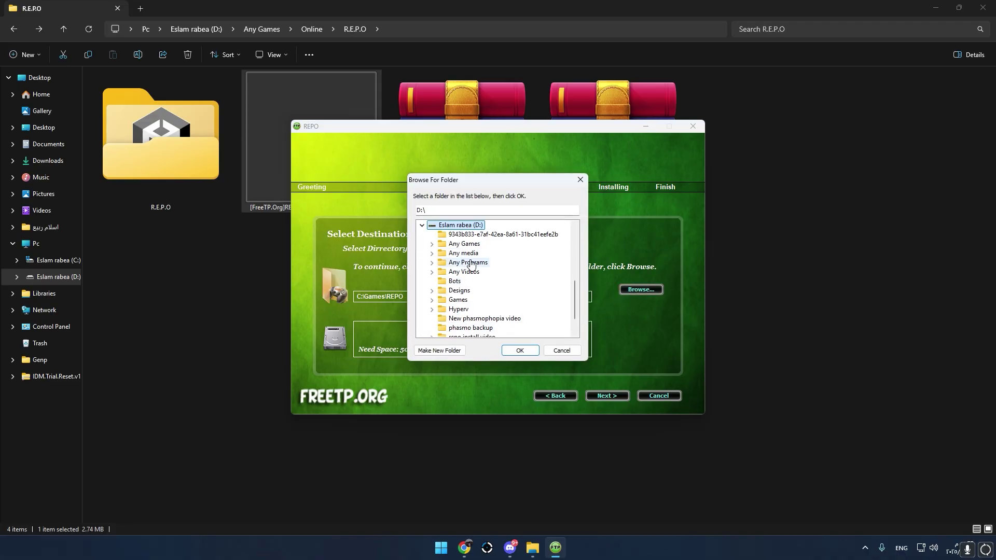
scroll(459, 306, up, 1)
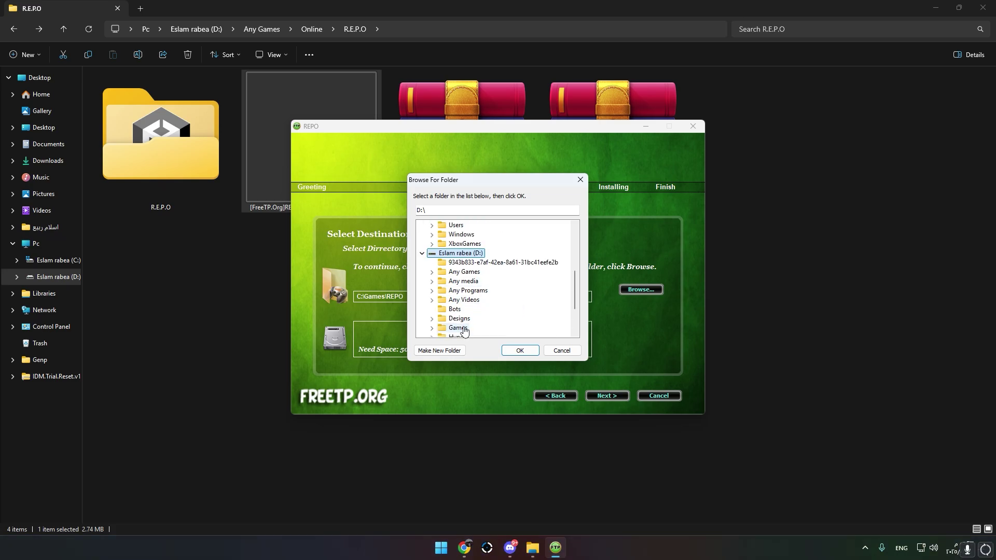
click(432, 273)
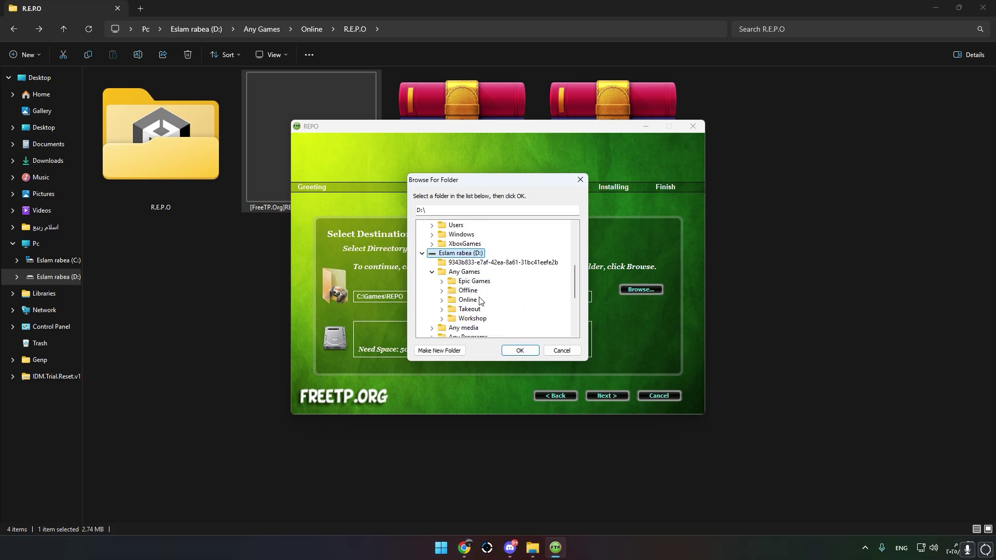
click(462, 300)
click(438, 301)
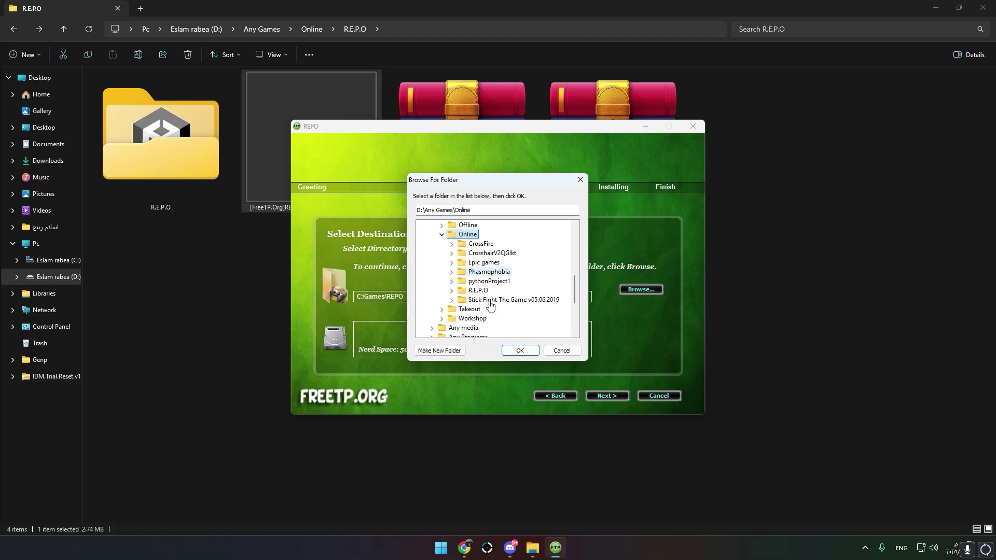
click(451, 292)
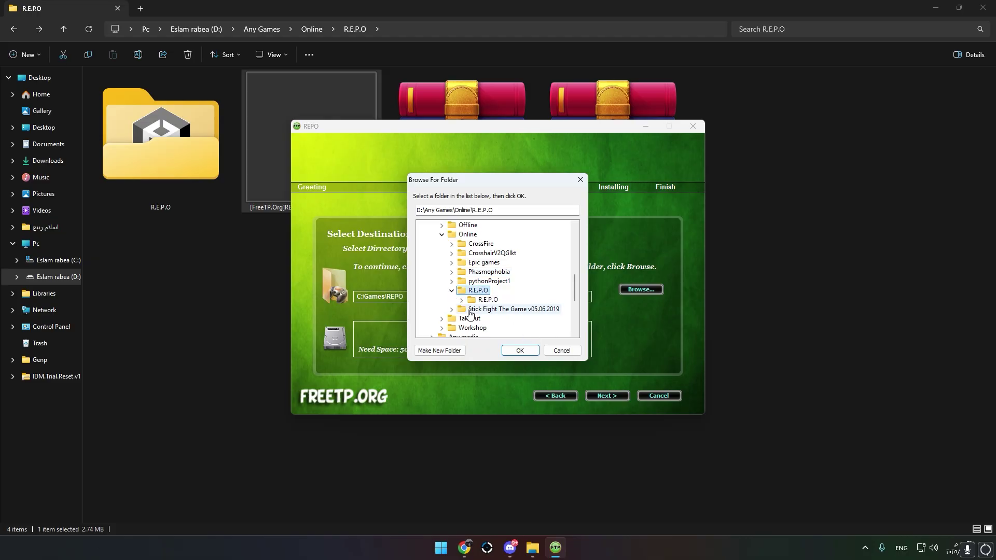
click(487, 300)
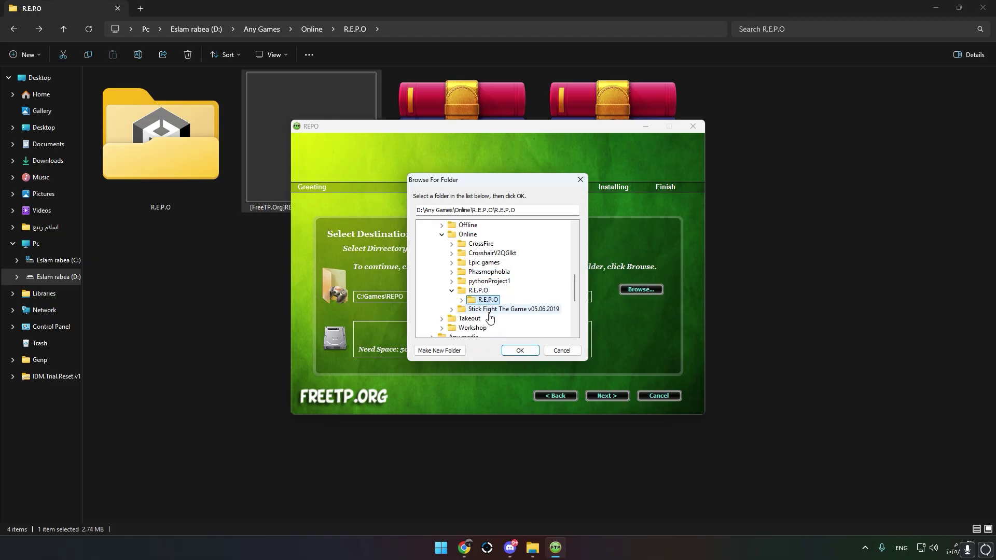
click(521, 354)
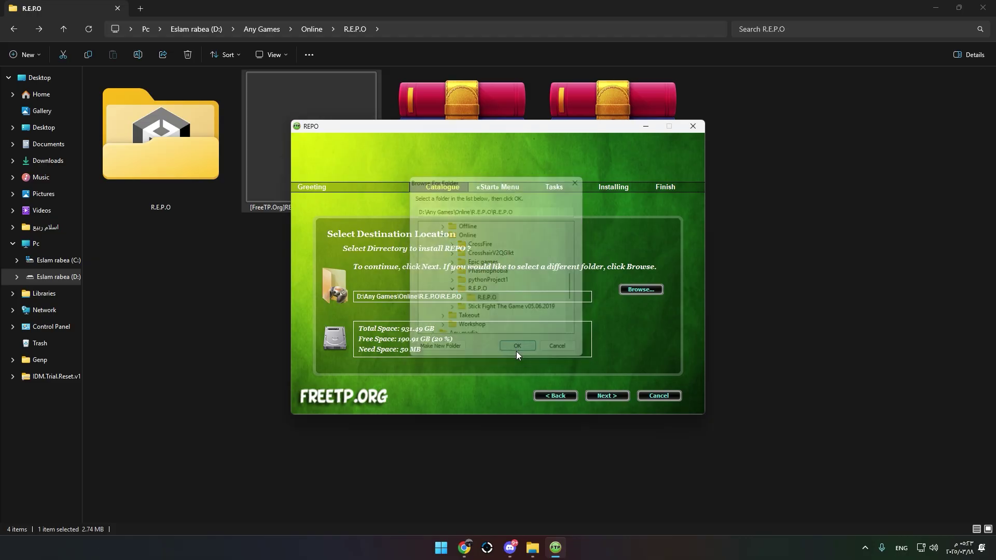
Install the patch, close the installer, and open the Photon Engine link from Discord.
click(608, 396)
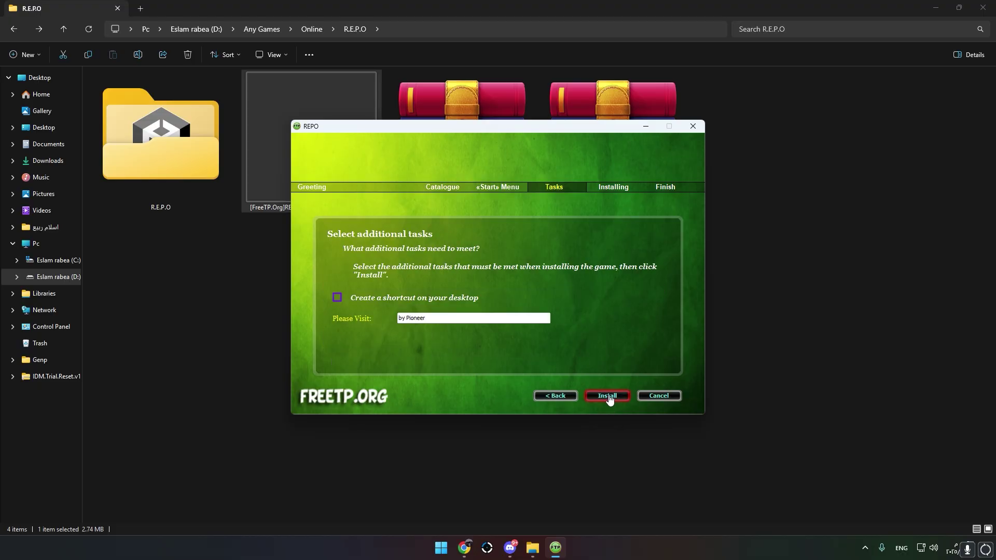
click(608, 397)
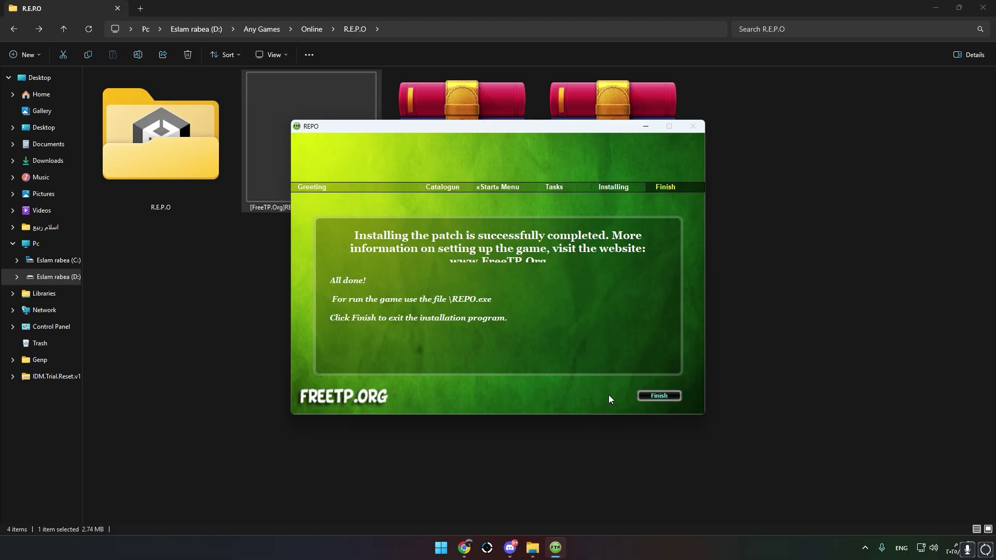
click(658, 396)
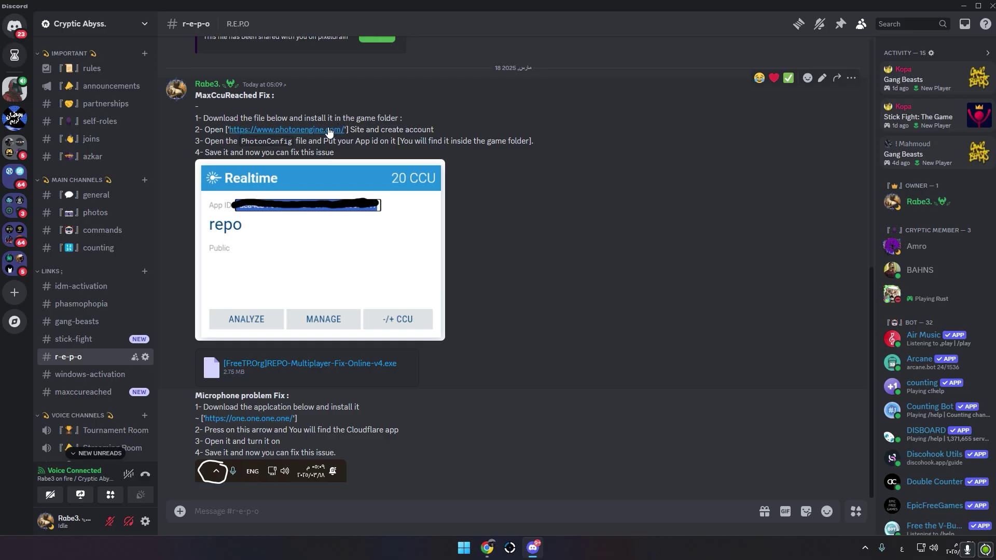
click(329, 130)
click(276, 12)
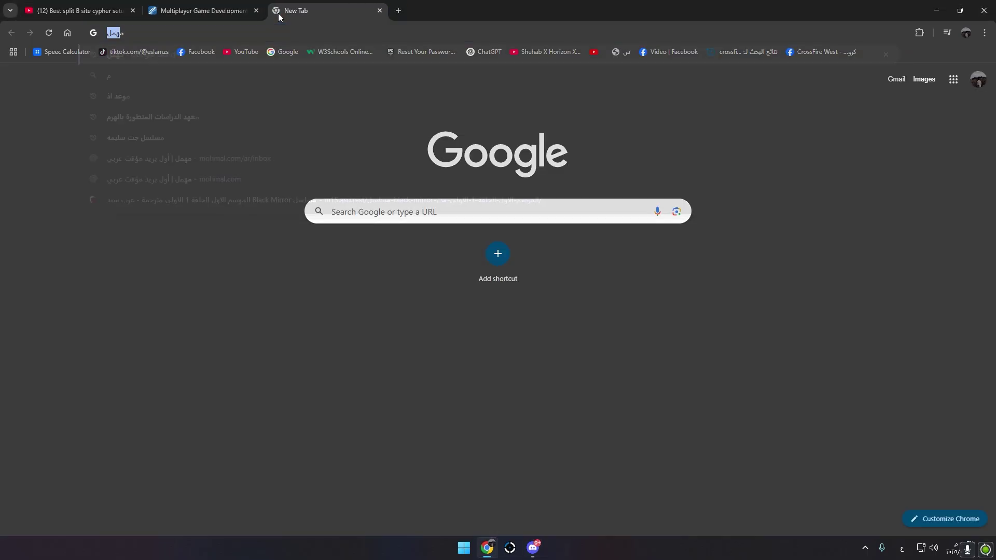
Search 'مهمل', open mohmal.com, and copy a freshly generated temporary email address.
text(مهمل)
key(Return)
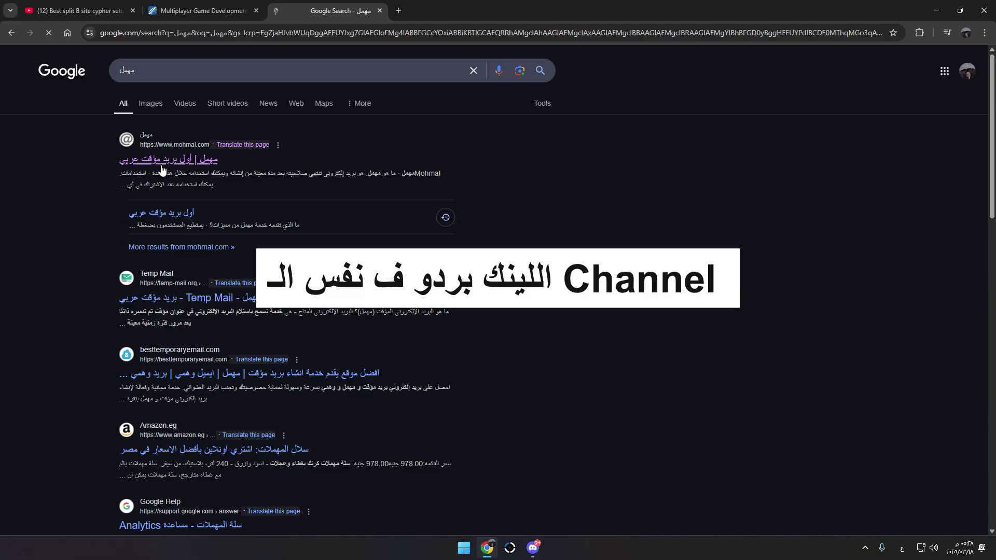
click(162, 163)
click(569, 167)
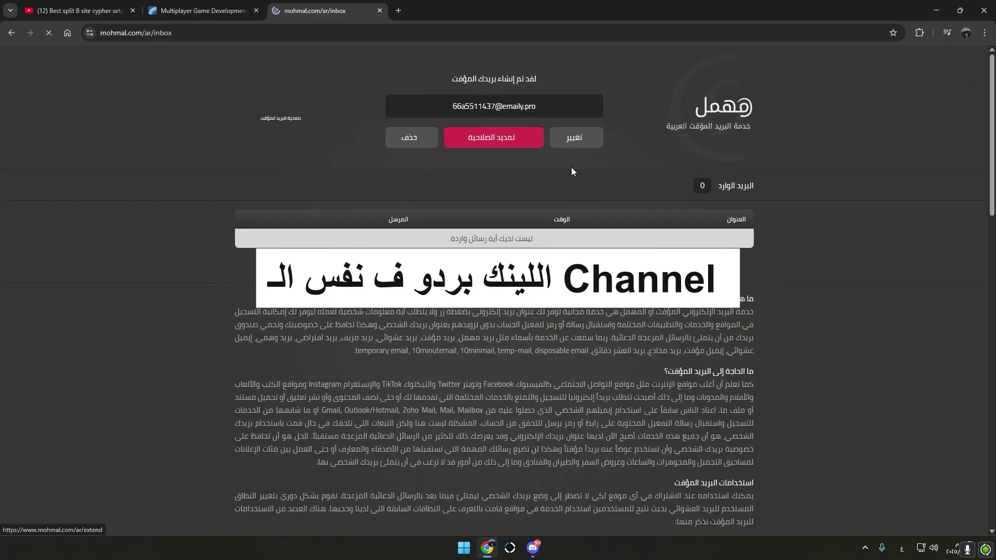
click(550, 113)
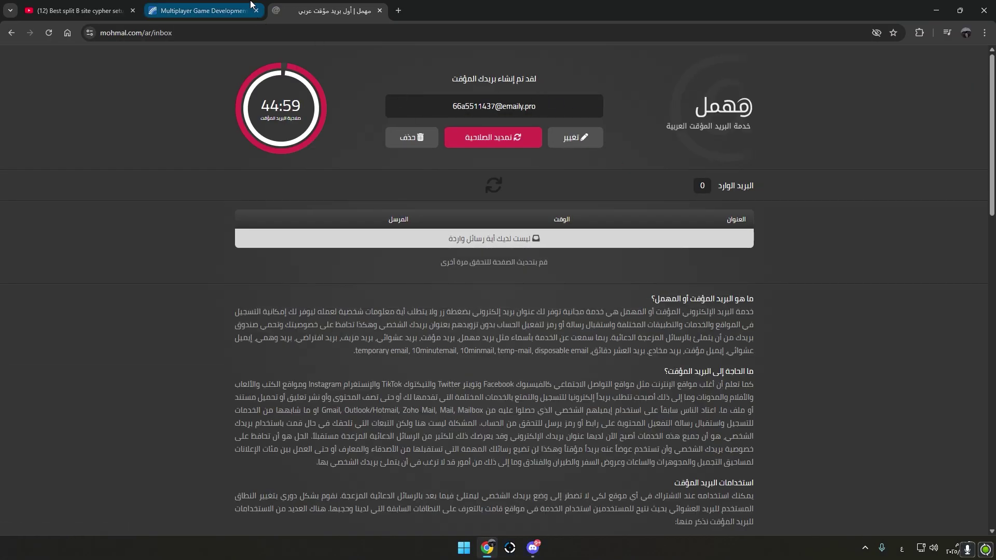
click(493, 109)
Register a Photon Engine account with the temporary email, solving the car image reCAPTCHA.
key(ctrl+shift+Tab)
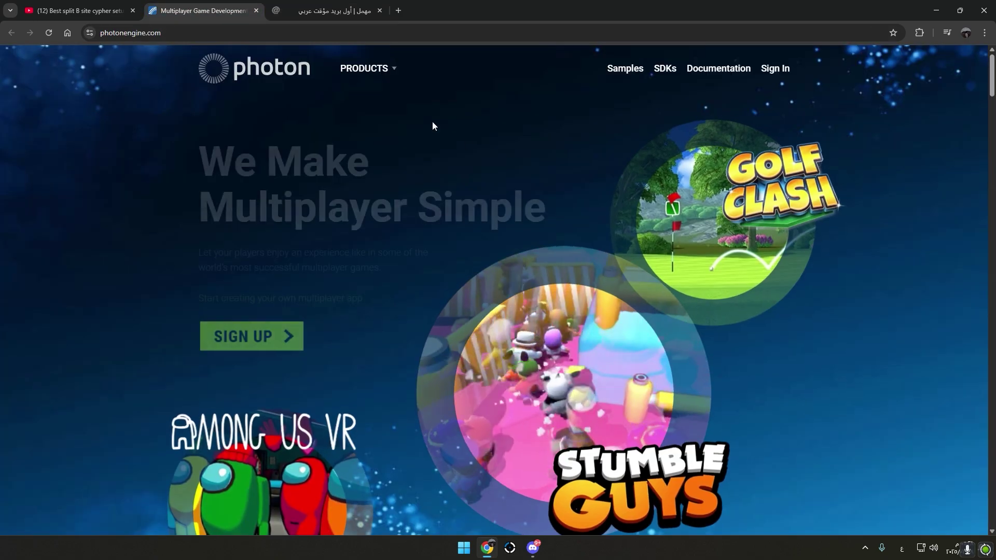
click(274, 335)
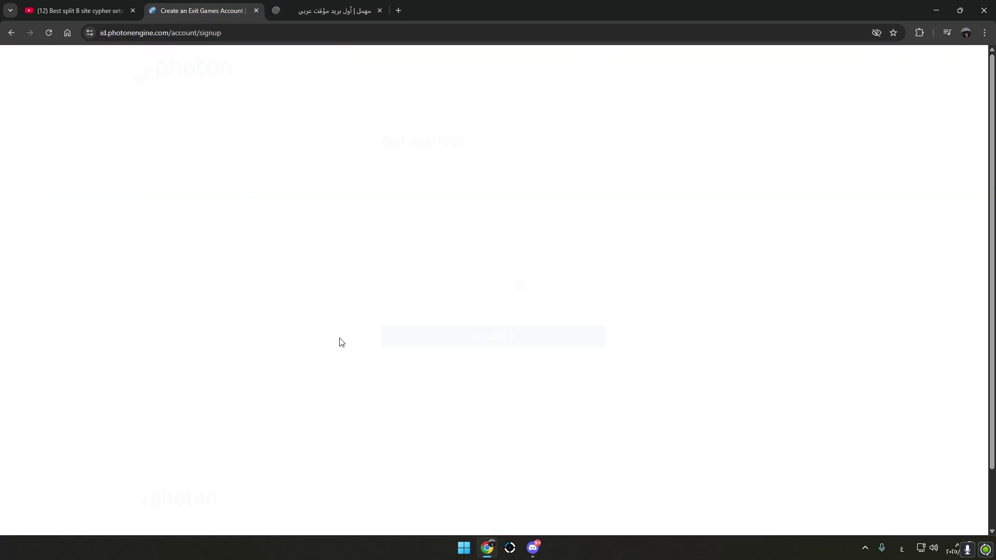
click(509, 229)
click(467, 258)
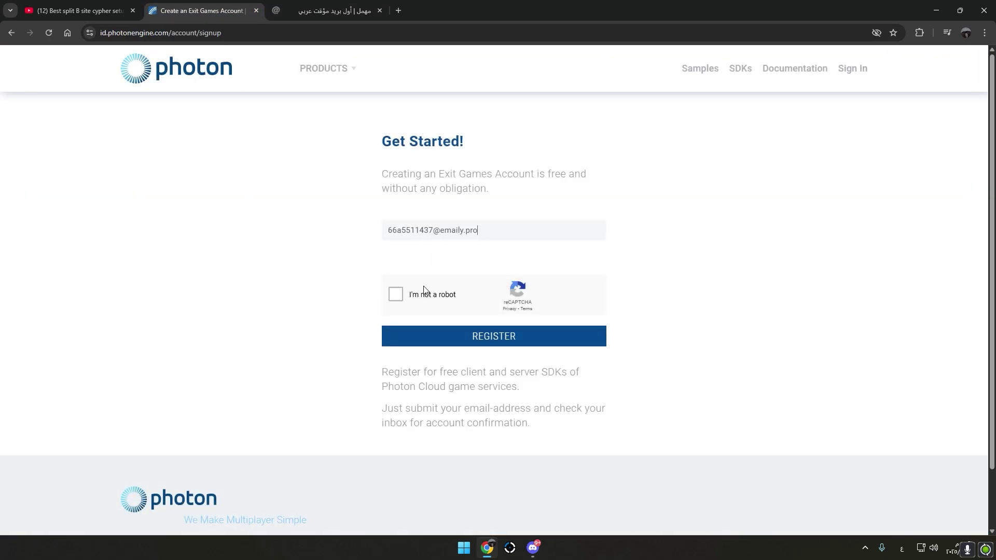
click(396, 294)
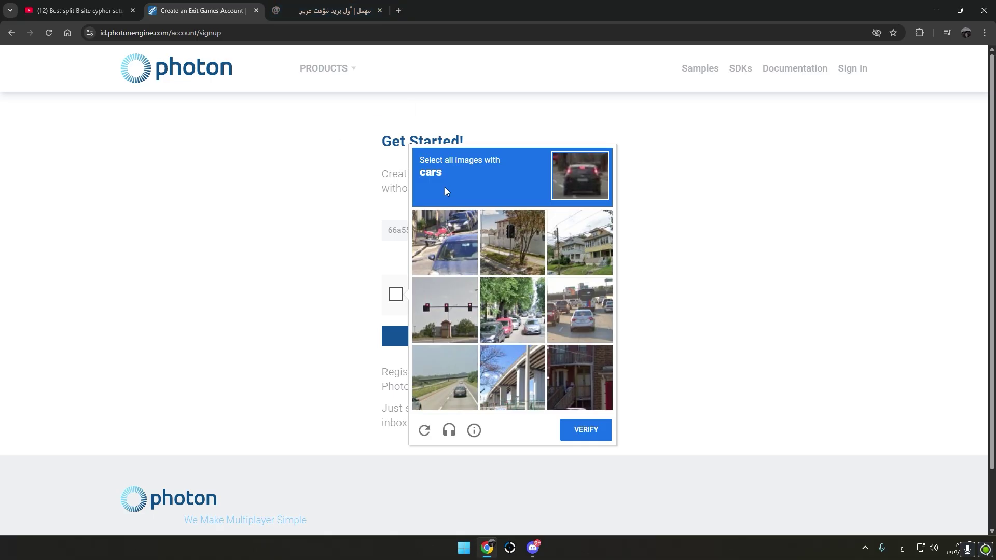
click(594, 305)
click(485, 322)
click(445, 377)
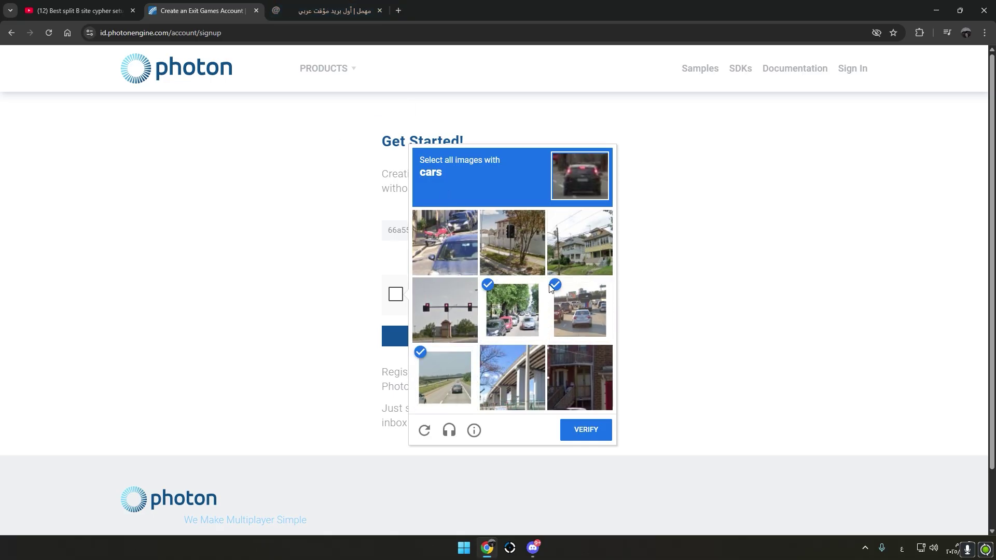
click(453, 263)
click(575, 434)
click(496, 343)
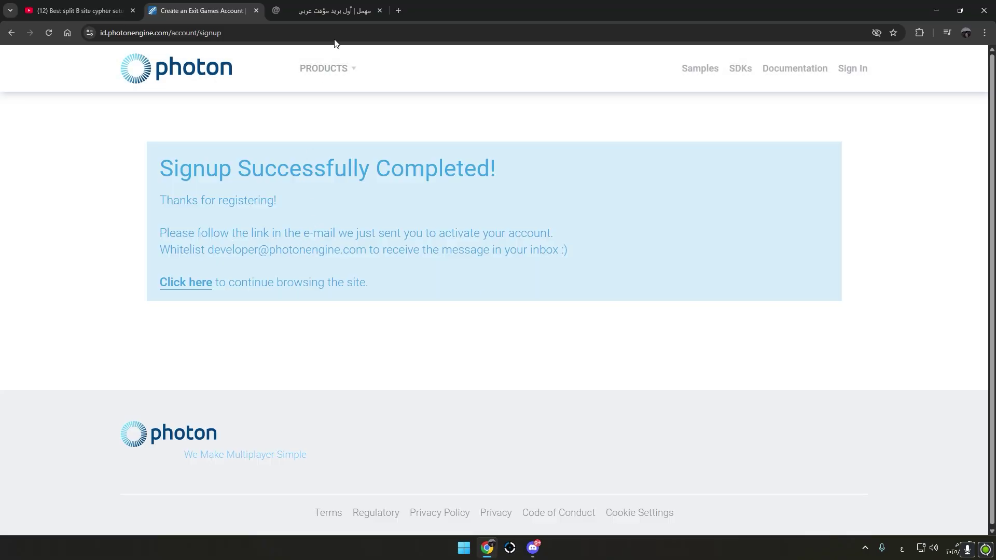
Open Photon's confirmation email in the Mohmal inbox and follow its set-password link.
click(335, 11)
click(490, 182)
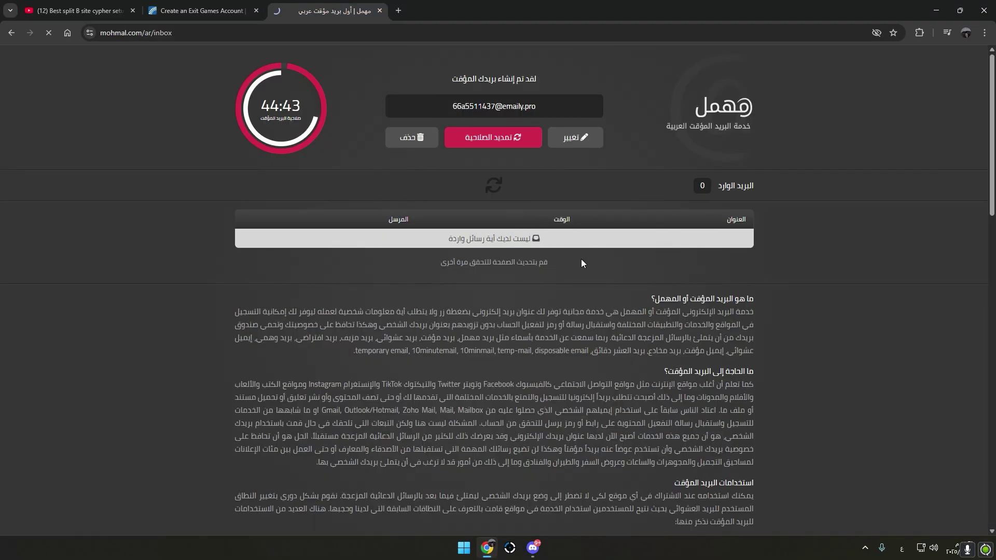
click(571, 238)
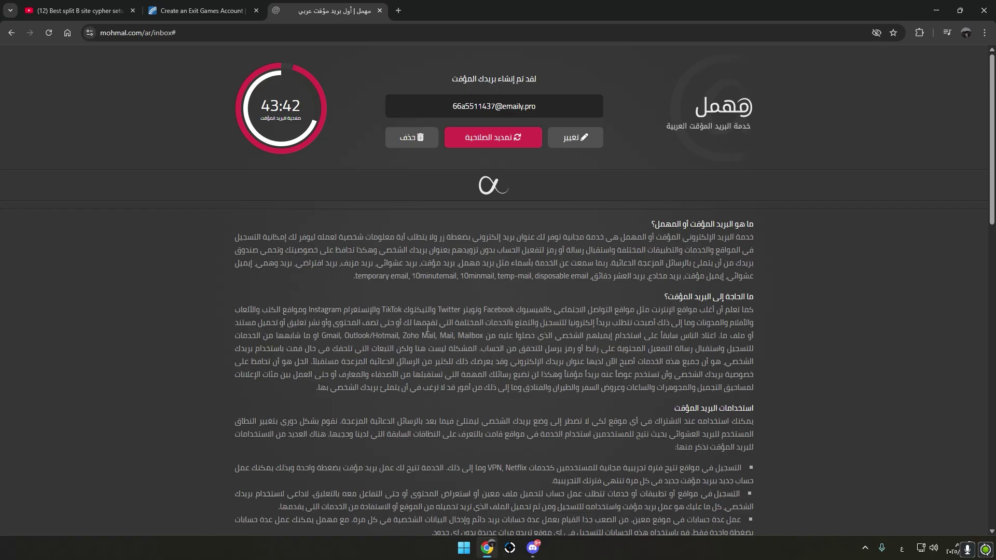
click(389, 421)
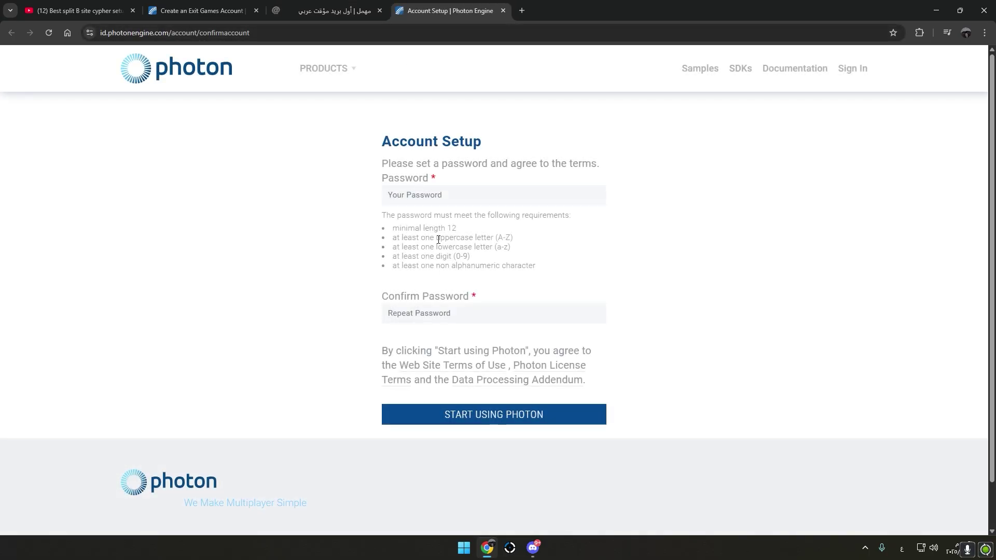
Prepare the new account password by editing it in the address bar and copying it.
click(445, 204)
click(443, 314)
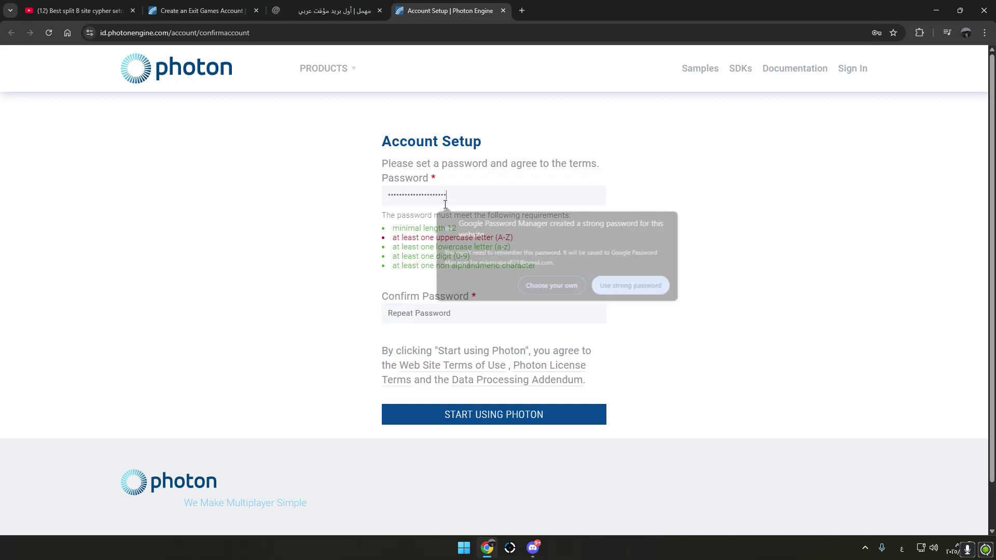
key(ctrl+v)
click(170, 43)
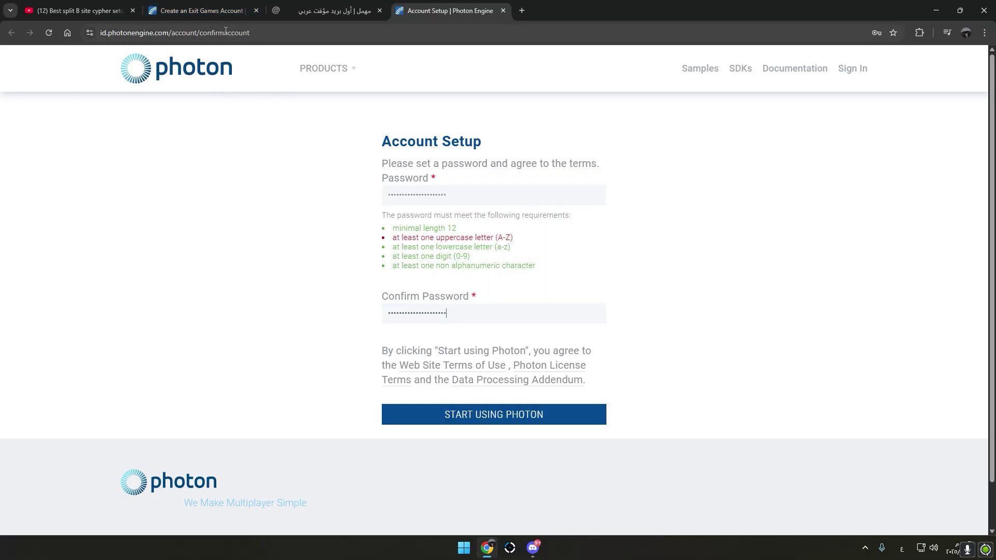
key(ctrl+v)
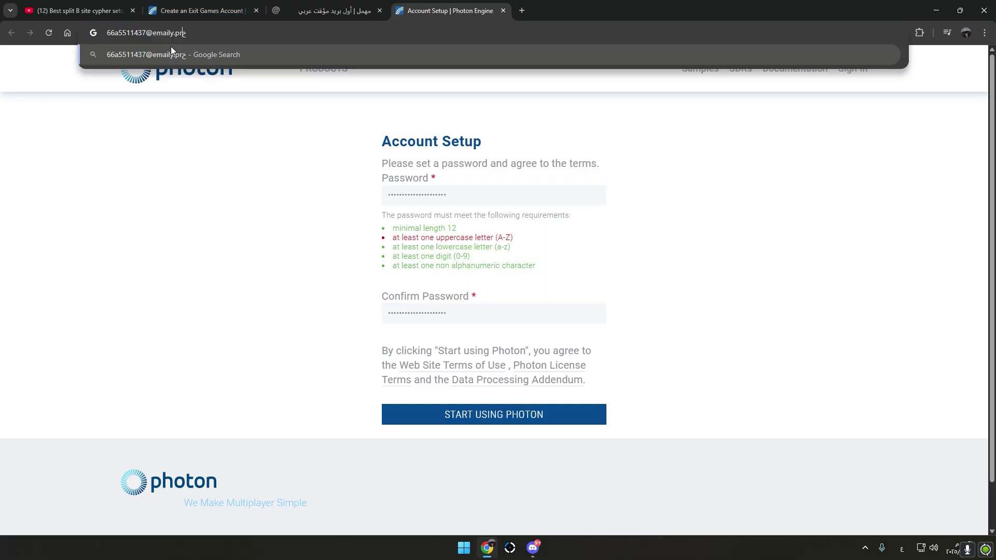
key(alt+shift)
key(BackSpace)
text(rO)
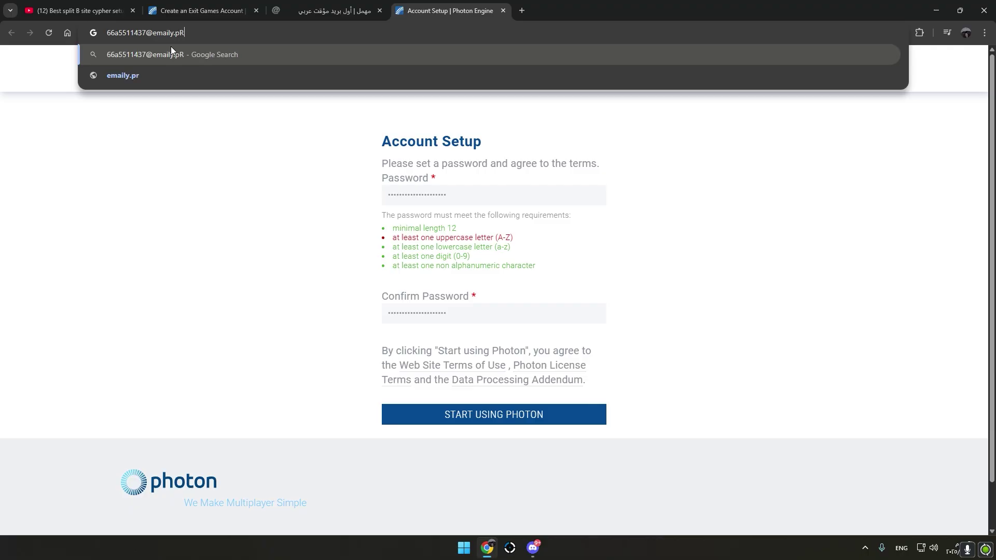
key(ctrl+a)
key(ctrl+c)
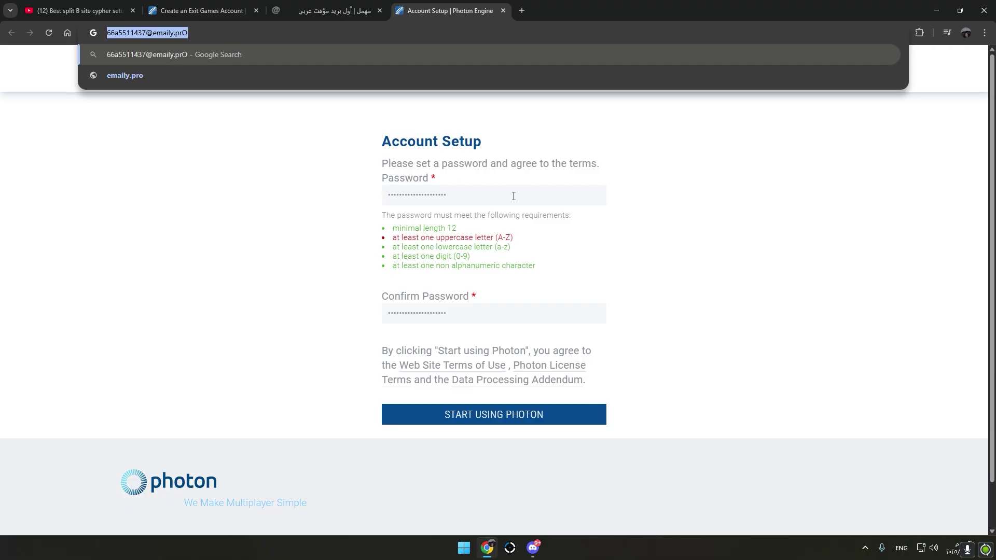
Paste the edited password into both the Password and Confirm Password fields.
click(513, 195)
key(ctrl+a)
key(ctrl+v)
click(505, 311)
key(ctrl+a)
key(ctrl+v)
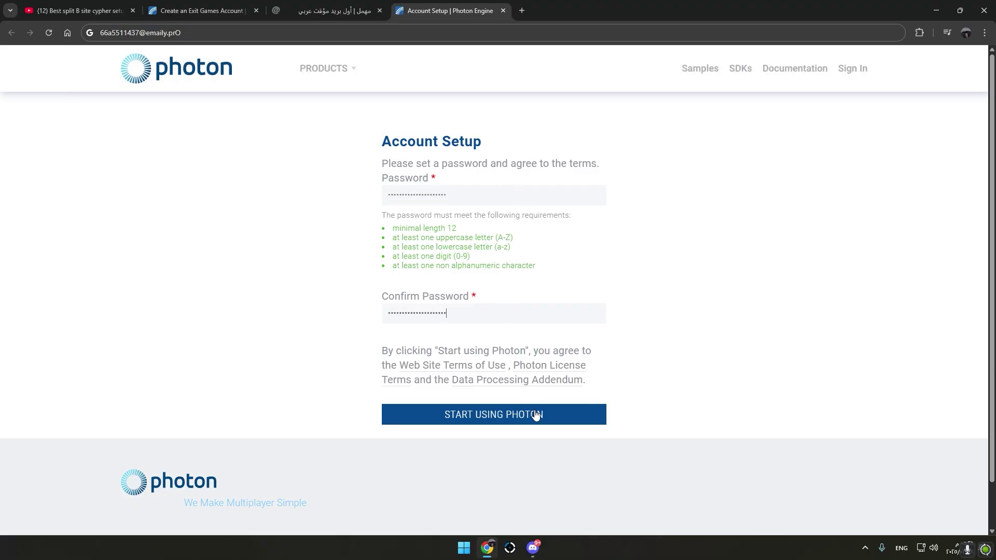
Finish activation, go to the Photon dashboard, and decline Chrome's password save.
click(535, 414)
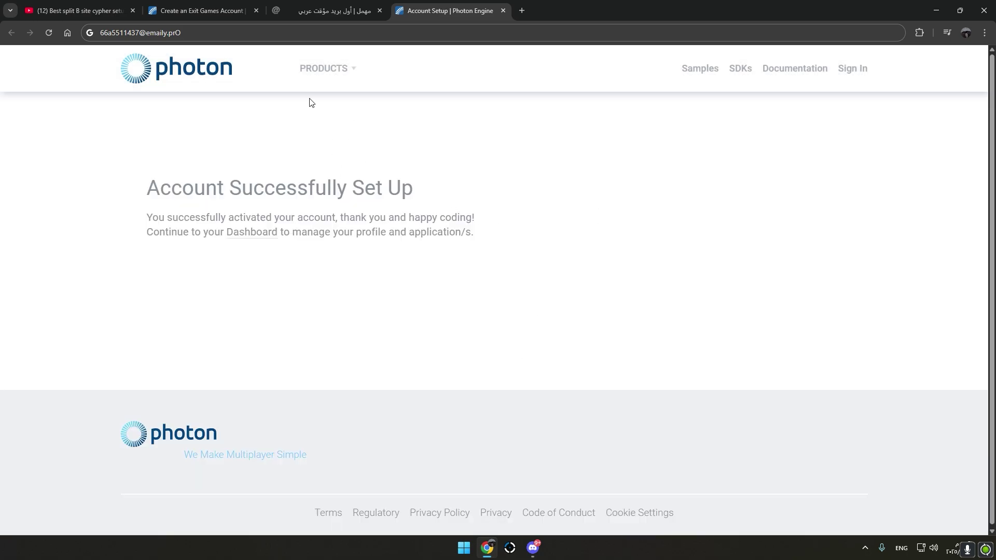
click(849, 70)
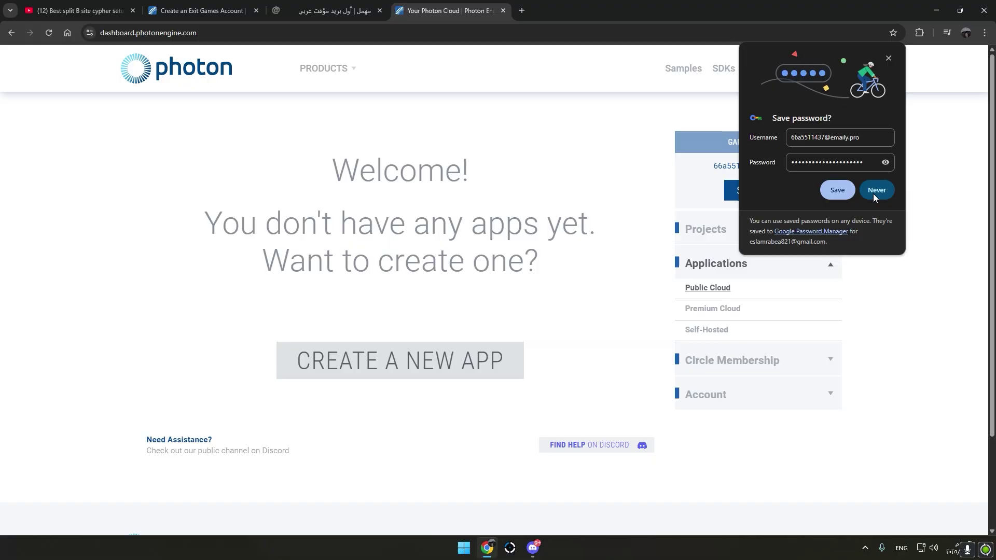
click(876, 191)
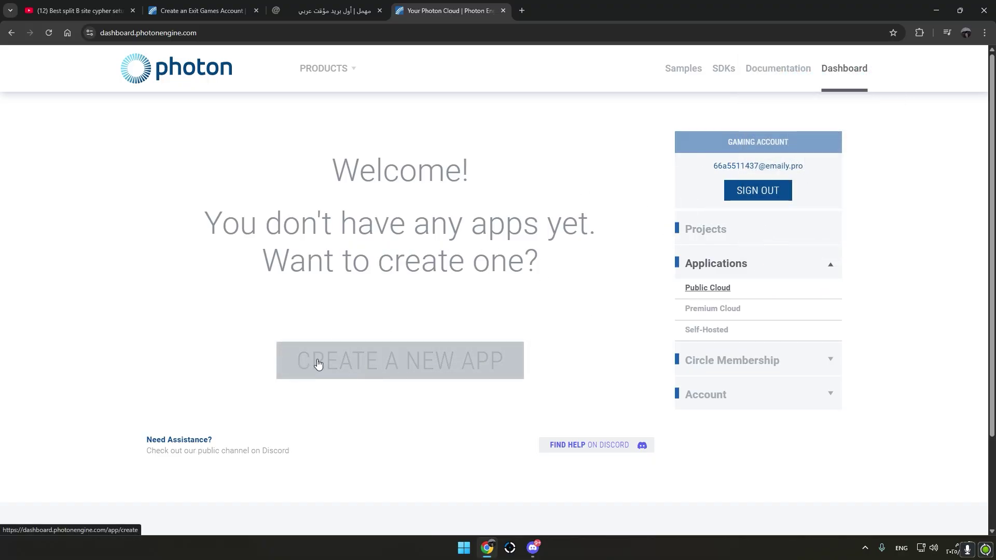
Create a new Multiplayer Game app using the Realtime SDK, named Repo.
click(354, 367)
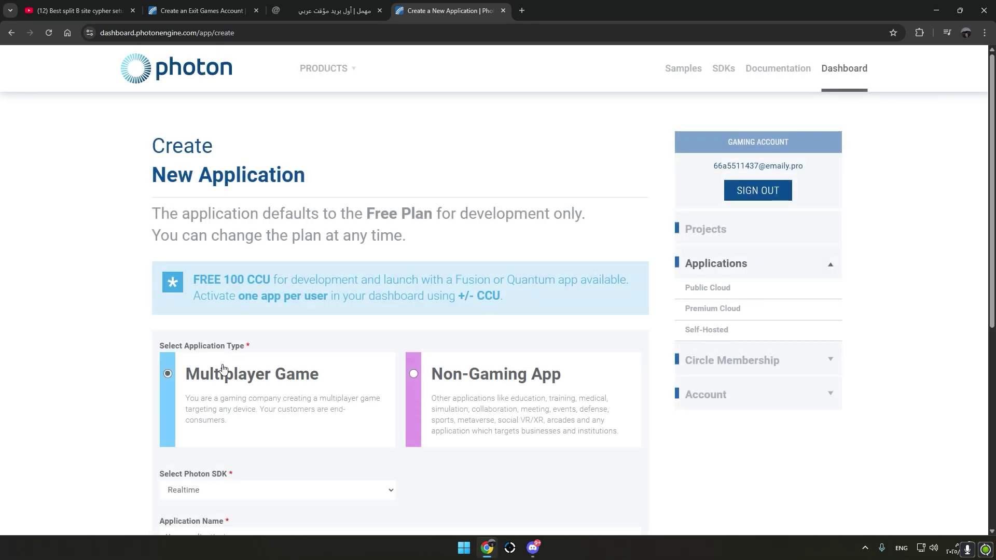
scroll(192, 375, down, 3)
scroll(229, 248, down, 1)
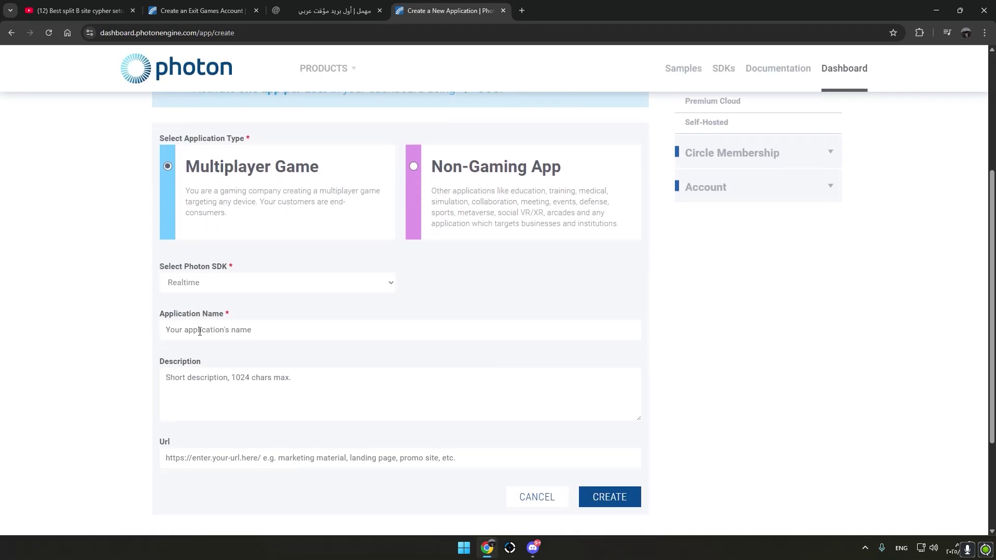
click(225, 287)
click(227, 289)
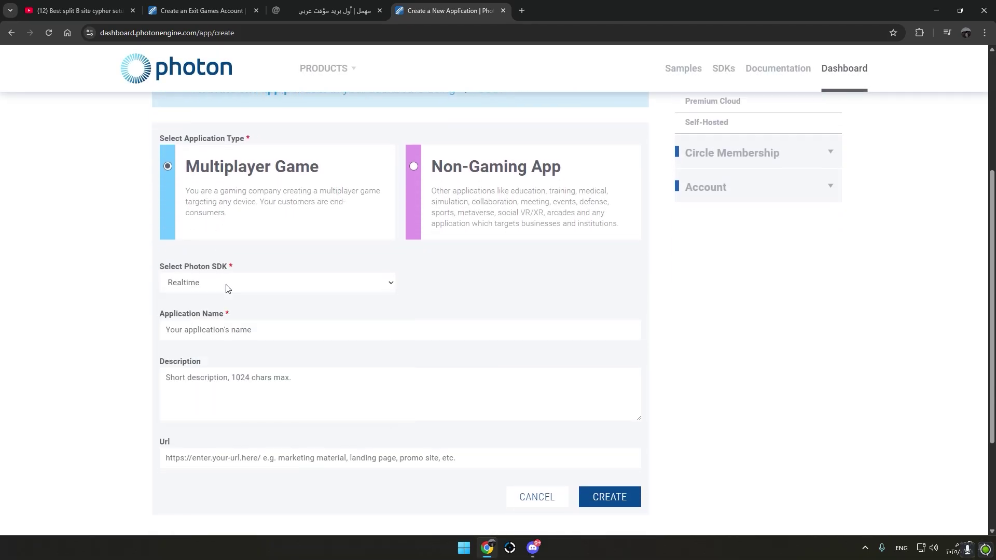
click(209, 337)
text(Repo)
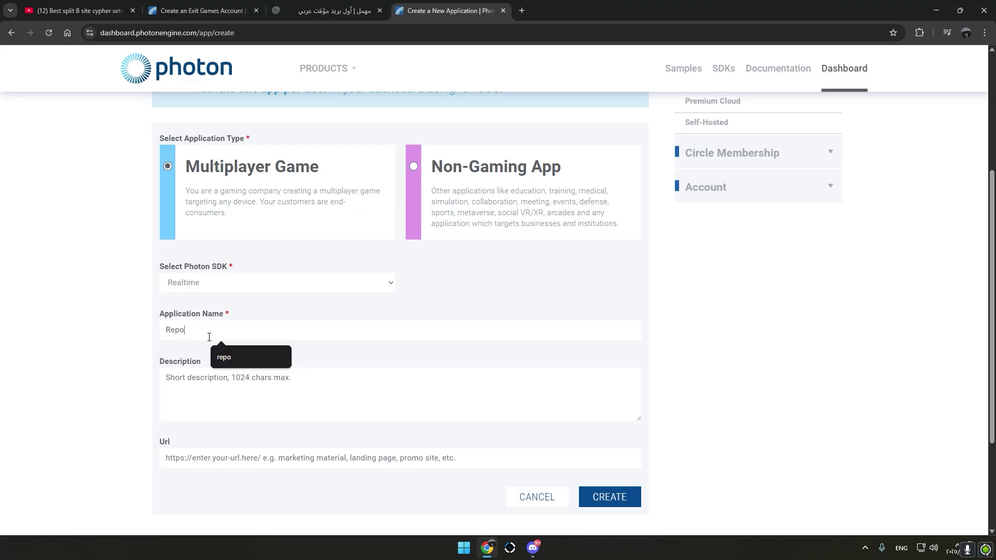
click(605, 499)
Zoom in on the dashboard and select the Repo app's full App ID for copying.
scroll(230, 321, down, 1)
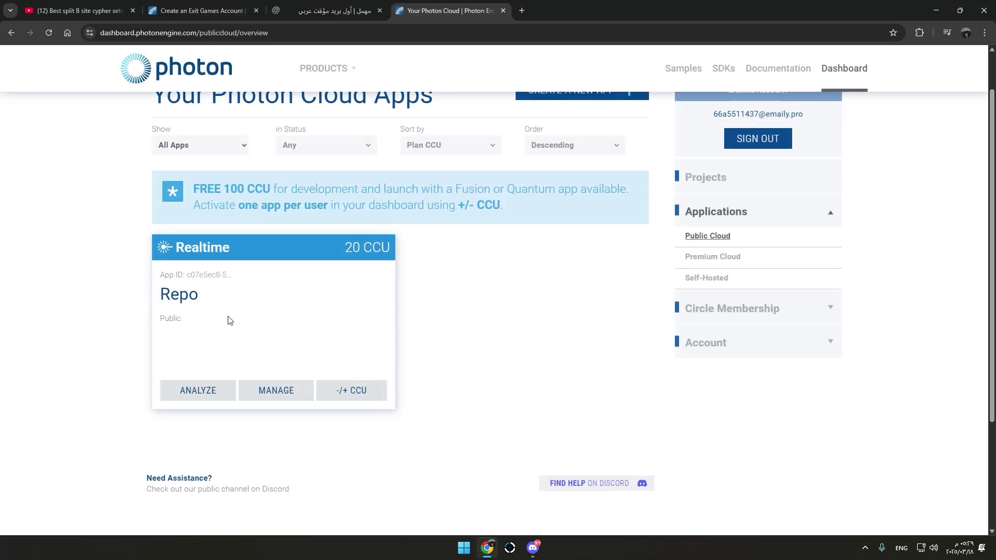
click(191, 276)
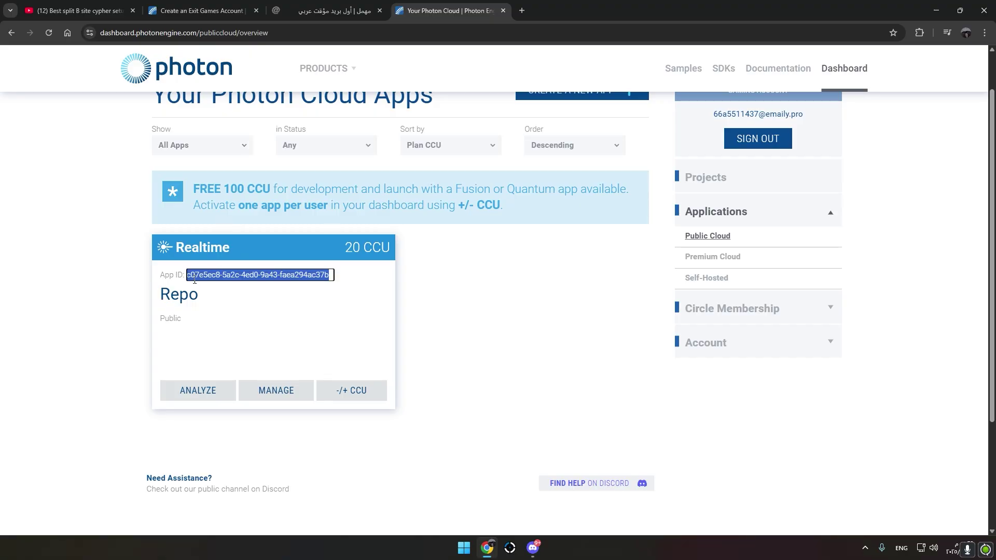
key(ctrl+plus)
key(ctrl+plus)
key(ctrl+plus)
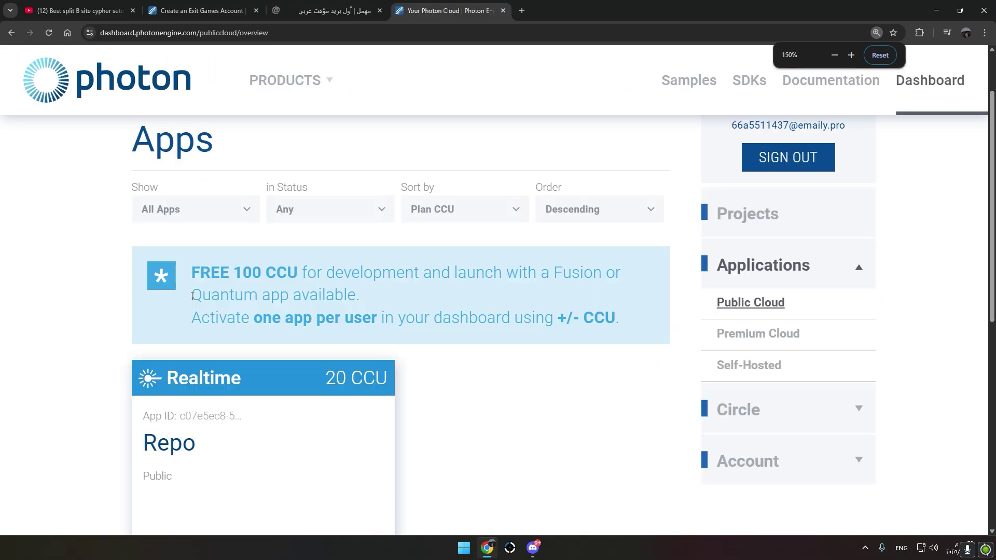
scroll(182, 322, down, 3)
key(ctrl+plus)
key(ctrl+plus)
click(218, 276)
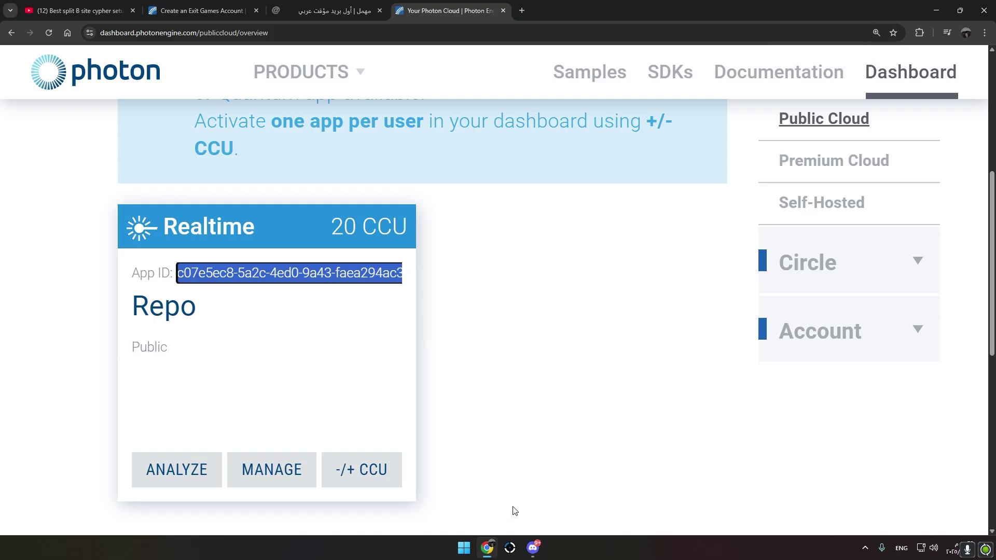
mouse_move(536, 551)
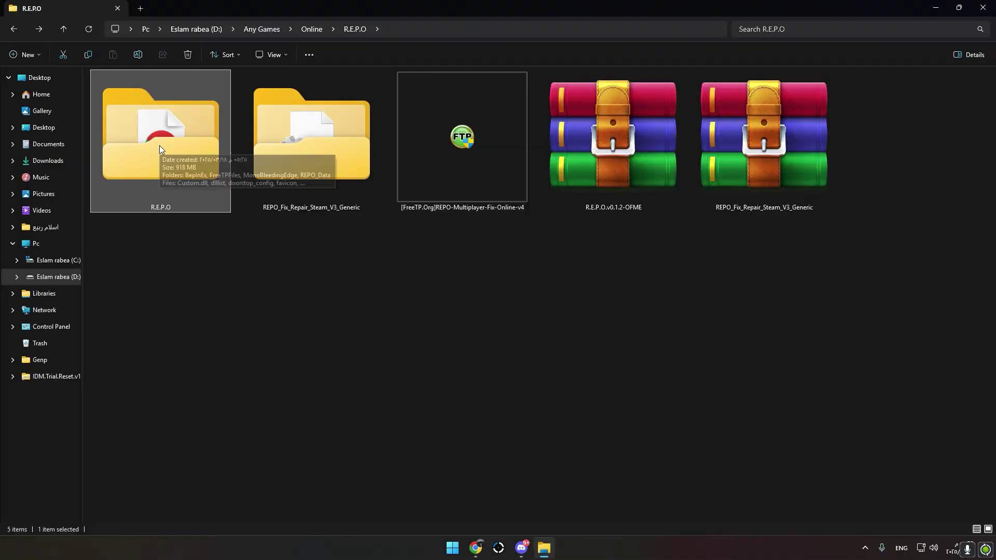
Open the inner R.E.P.O game folder, enlarge its icons, and select PhotonConfig.
double_click(160, 145)
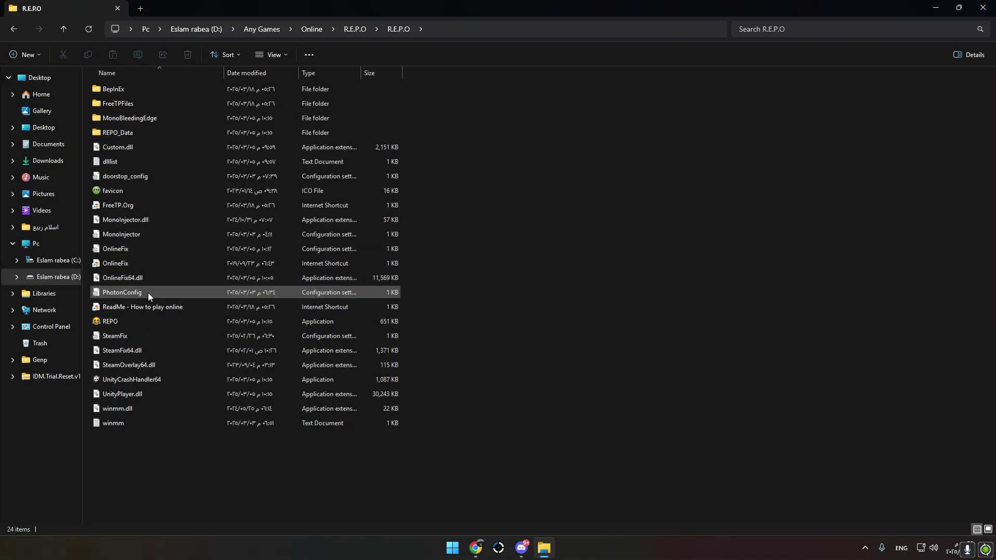
ctrl+scroll(142, 297, up, 5)
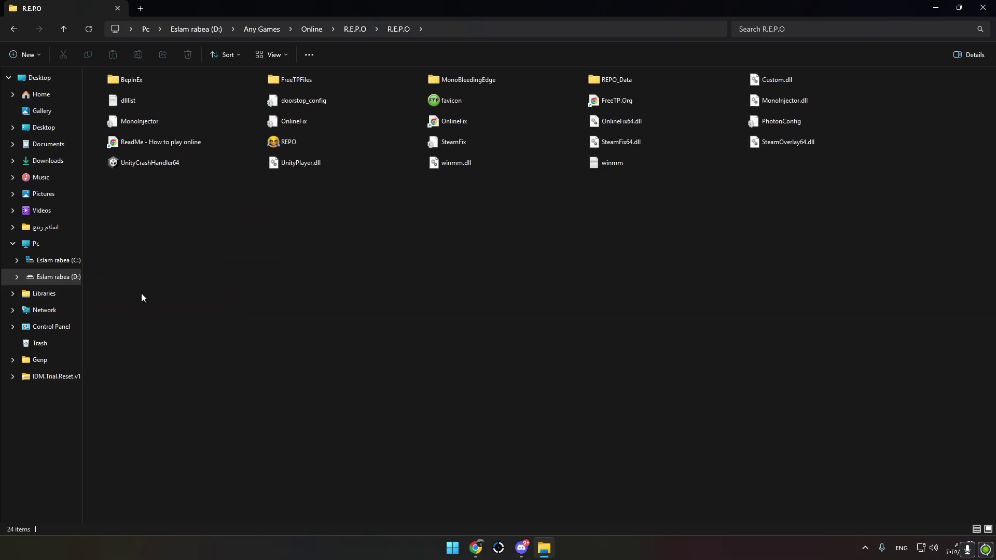
ctrl+scroll(141, 294, up, 3)
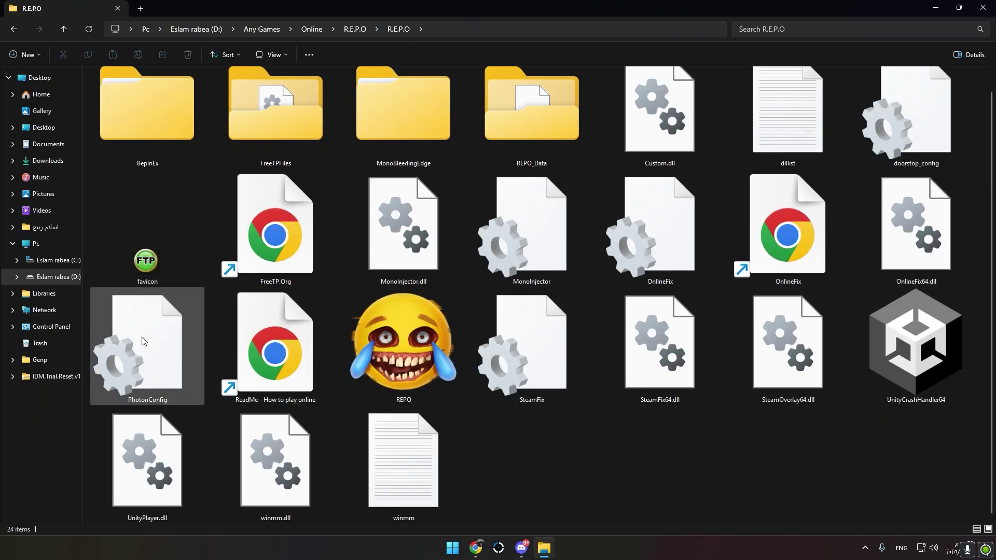
click(131, 362)
Replace PhotonConfig.ini's placeholder line with the pasted App ID and save on closing.
double_click(132, 356)
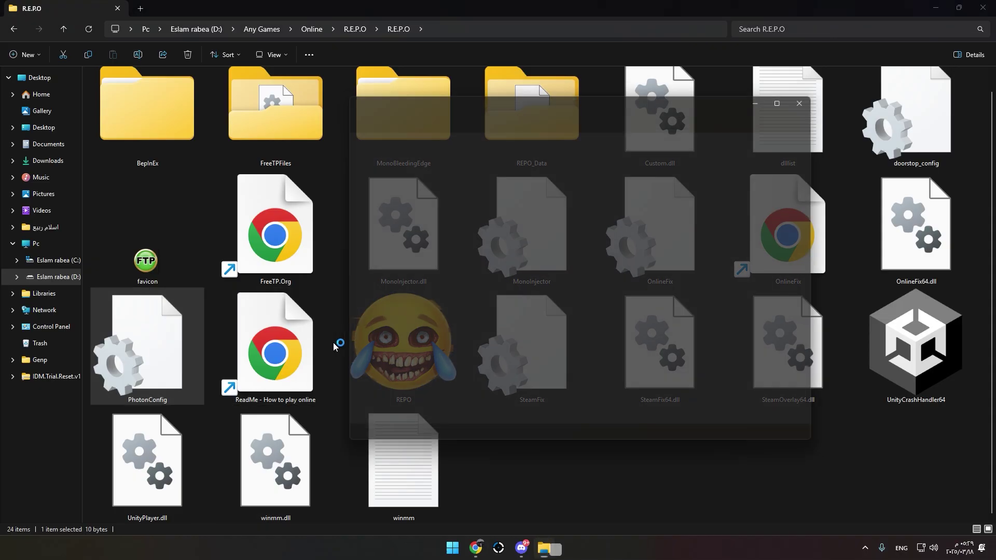
key(ctrl+a)
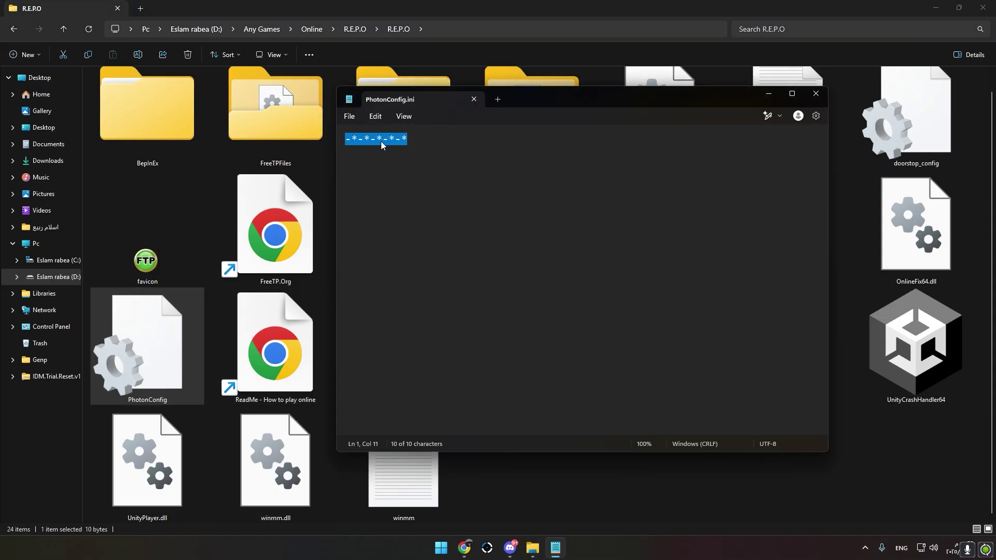
text(c07e5ec8-5a2c-4ed0-9a43-faea294ac37b)
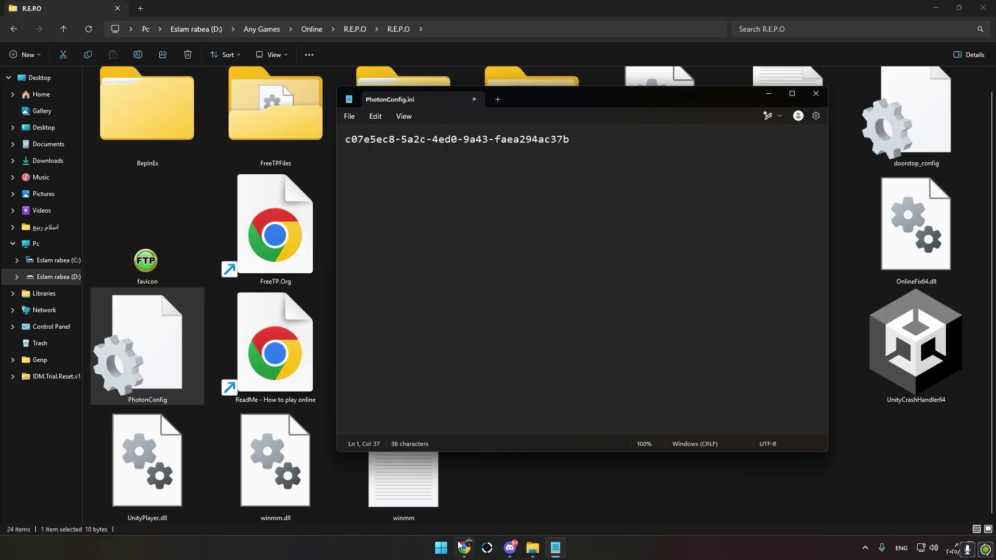
click(462, 546)
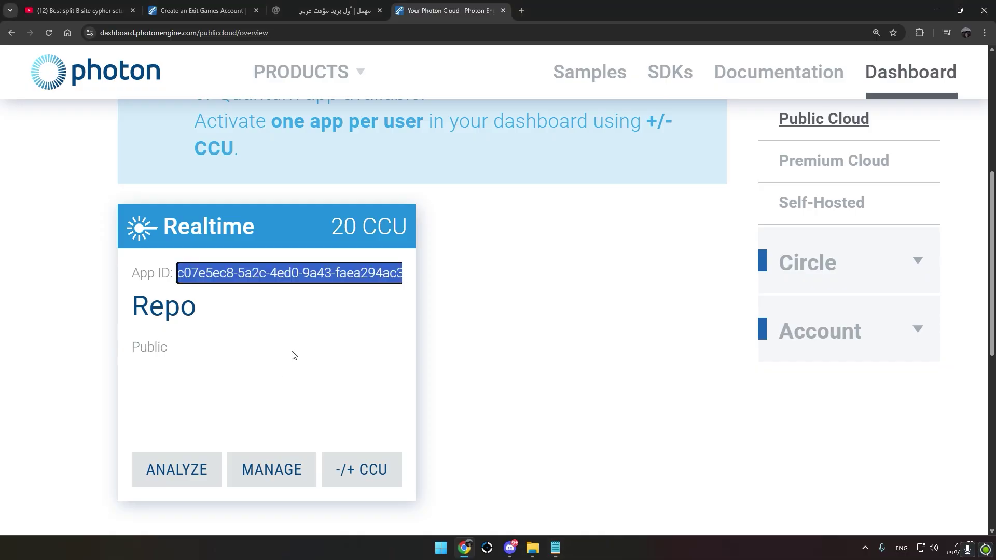
click(551, 555)
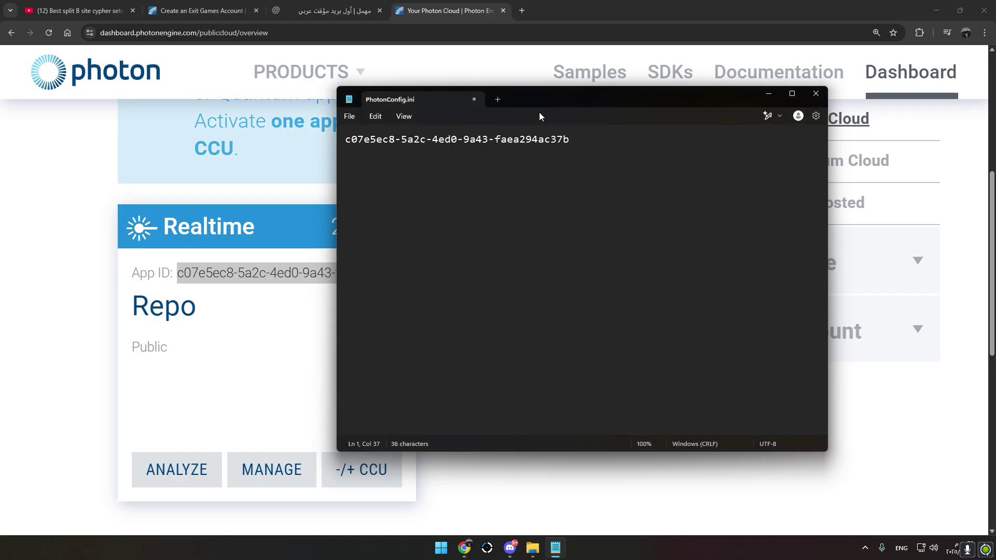
click(474, 99)
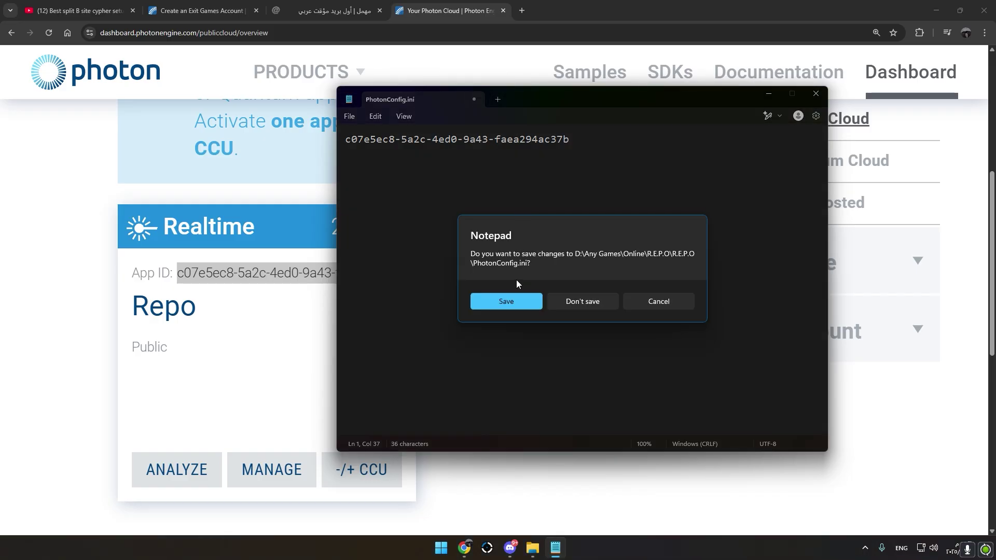
click(525, 298)
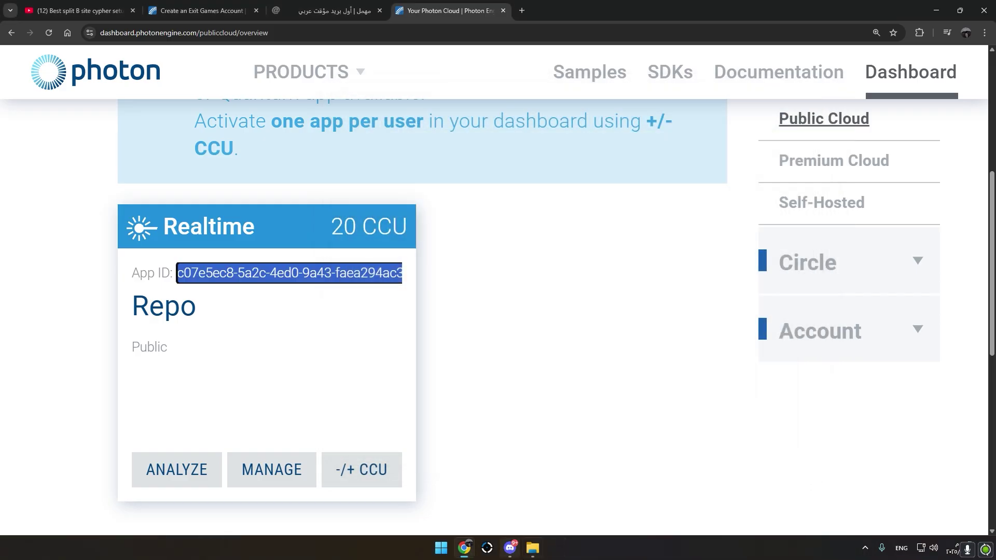
Reopen PhotonConfig.ini from the game folder and save it again via File > Save.
click(532, 548)
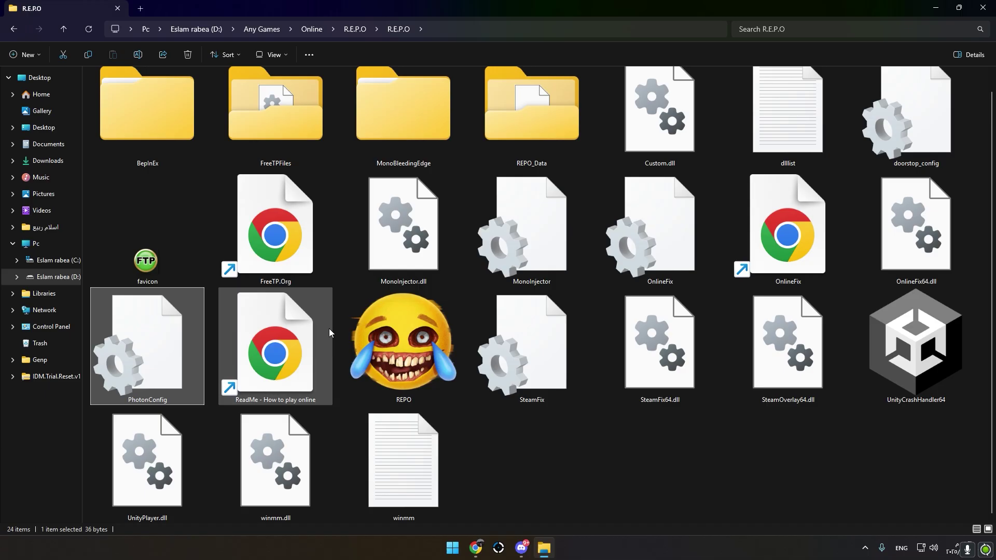
double_click(201, 335)
click(350, 117)
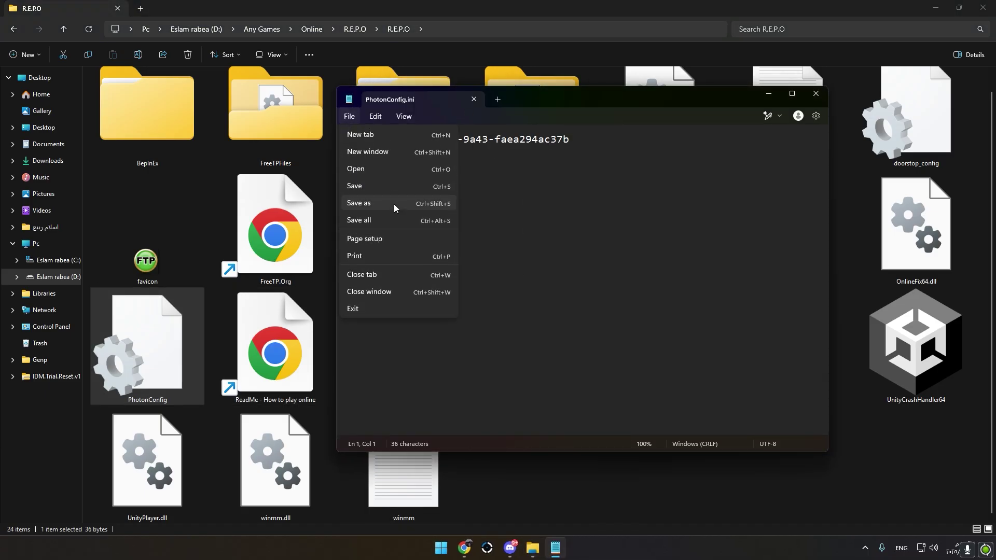
click(352, 111)
click(355, 114)
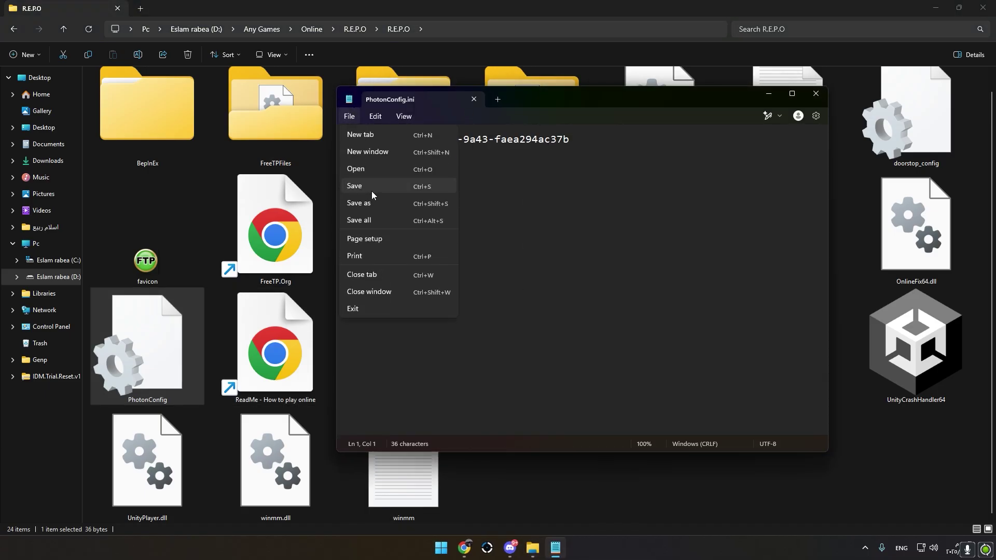
click(372, 190)
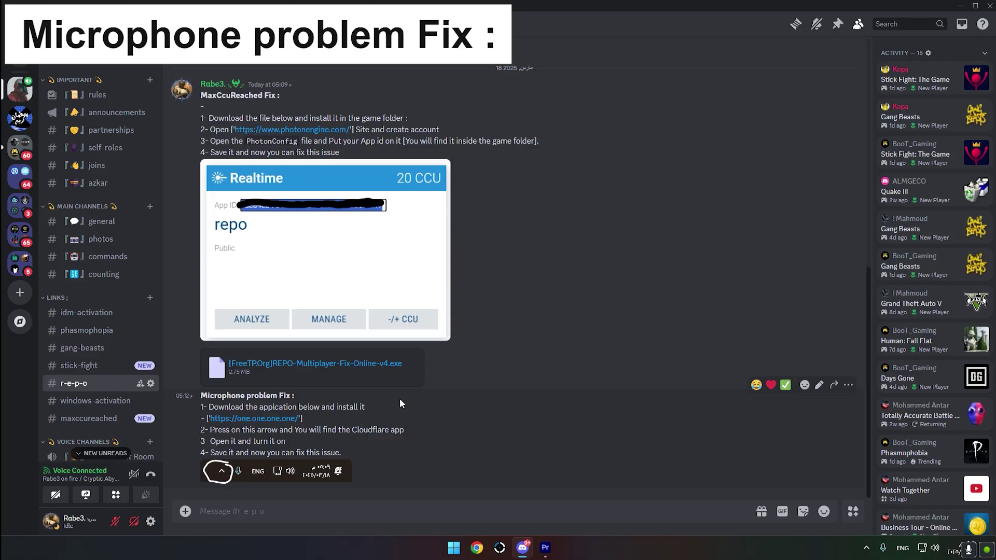
triple_click(207, 398)
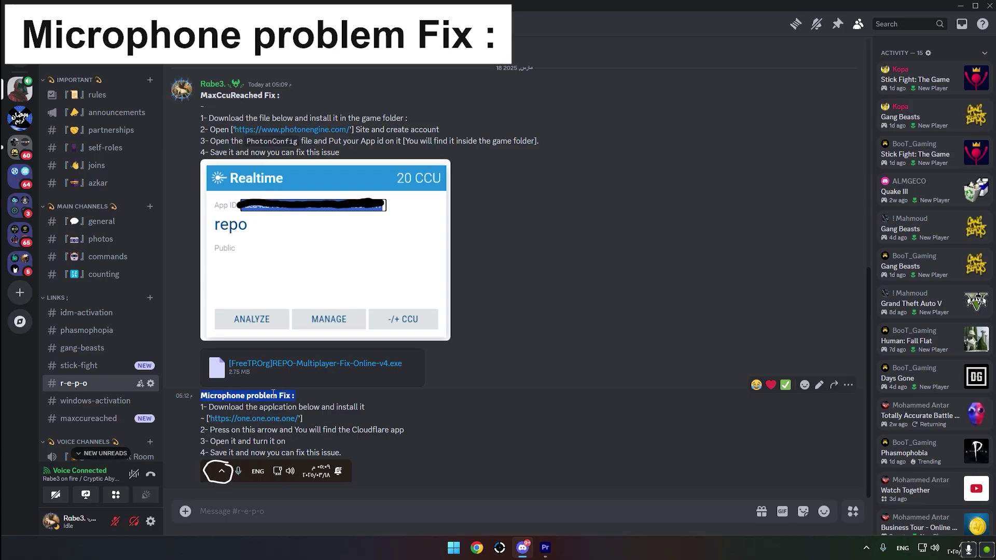
click(270, 423)
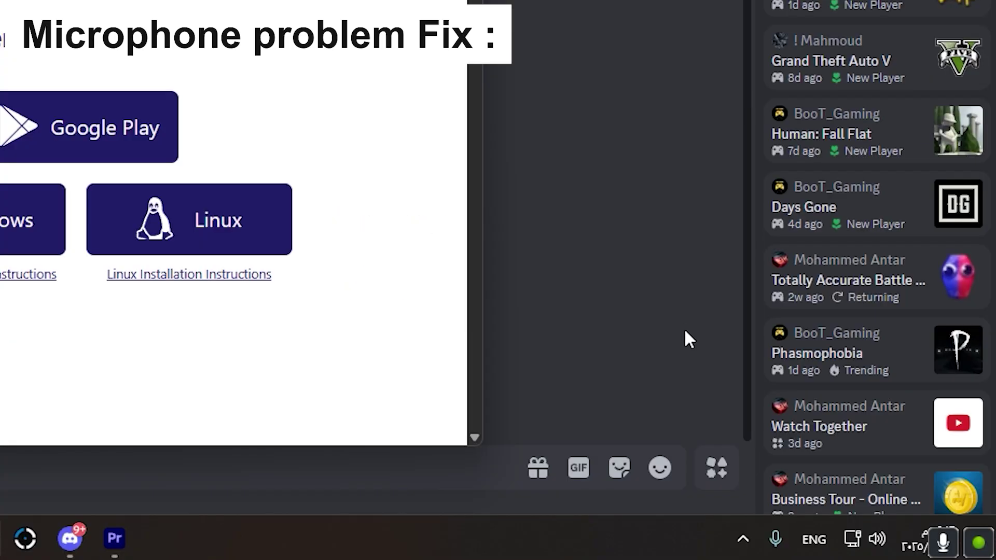
Open Cloudflare WARP from the system tray and switch its connection on.
click(737, 536)
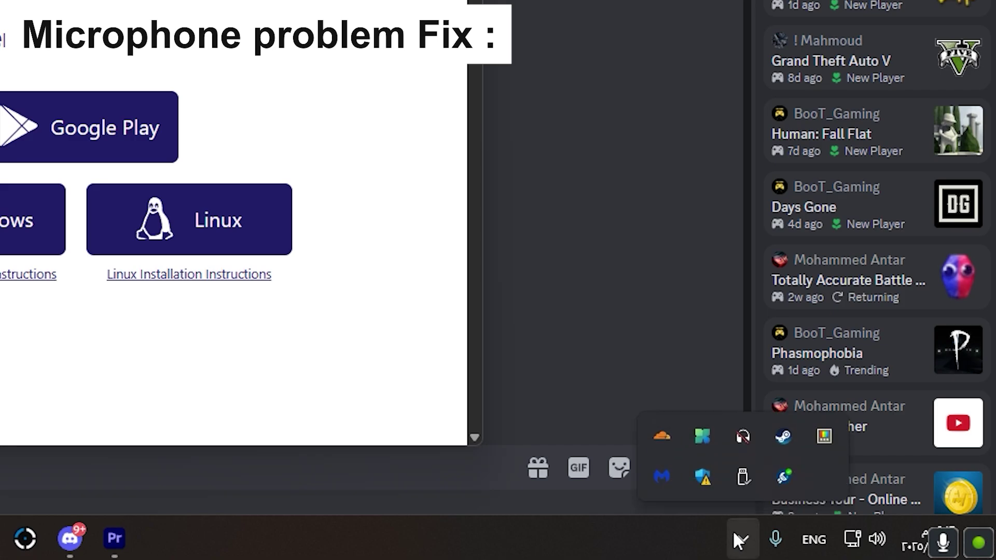
click(663, 437)
click(829, 217)
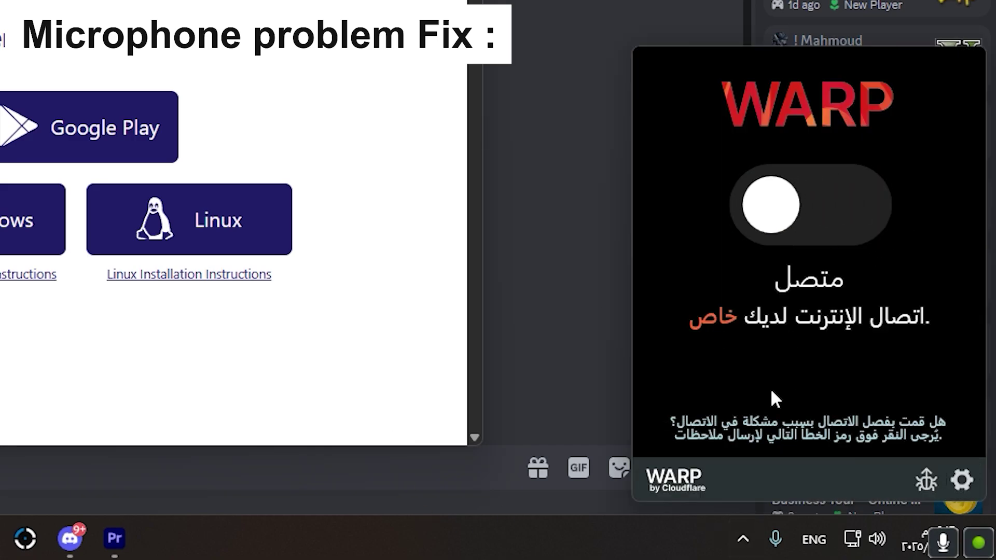
click(743, 540)
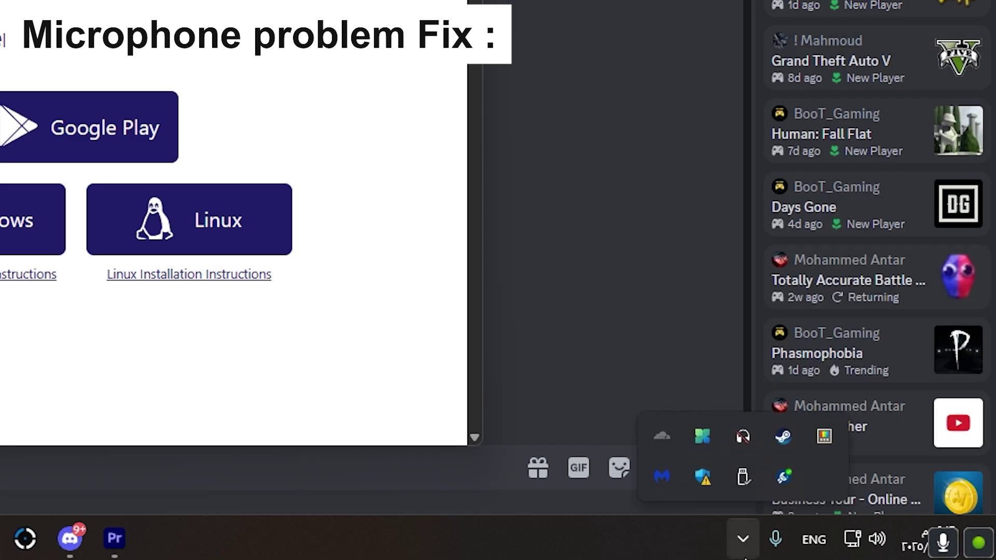
click(663, 437)
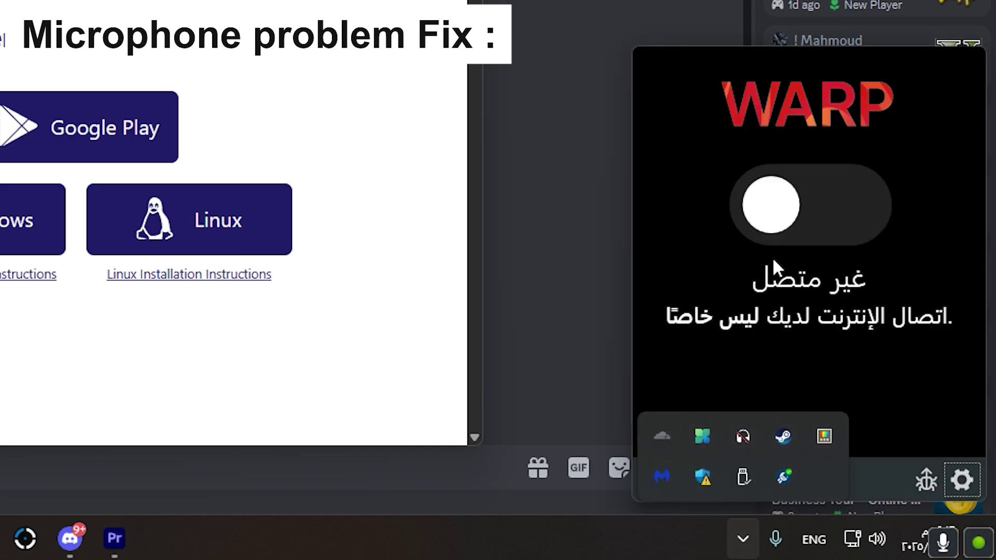
click(796, 228)
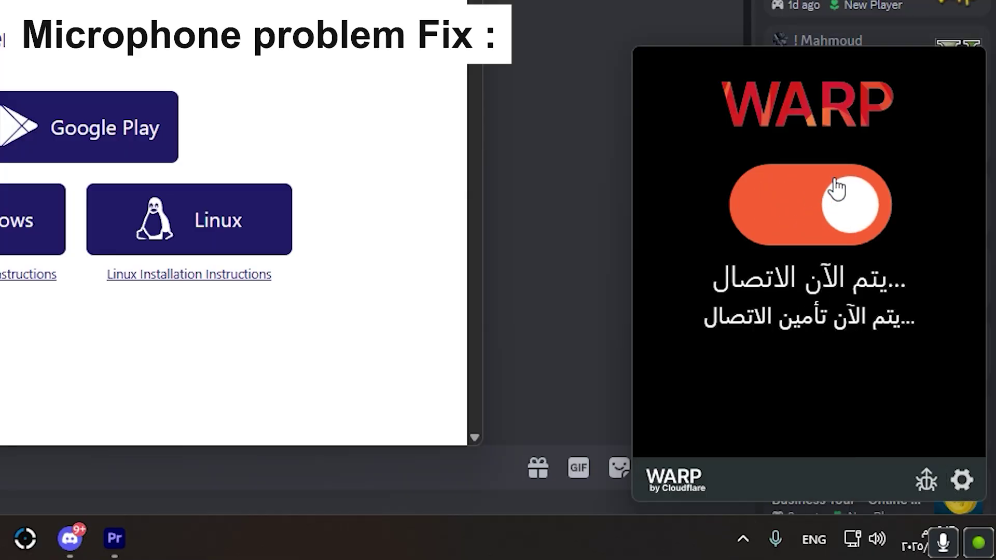